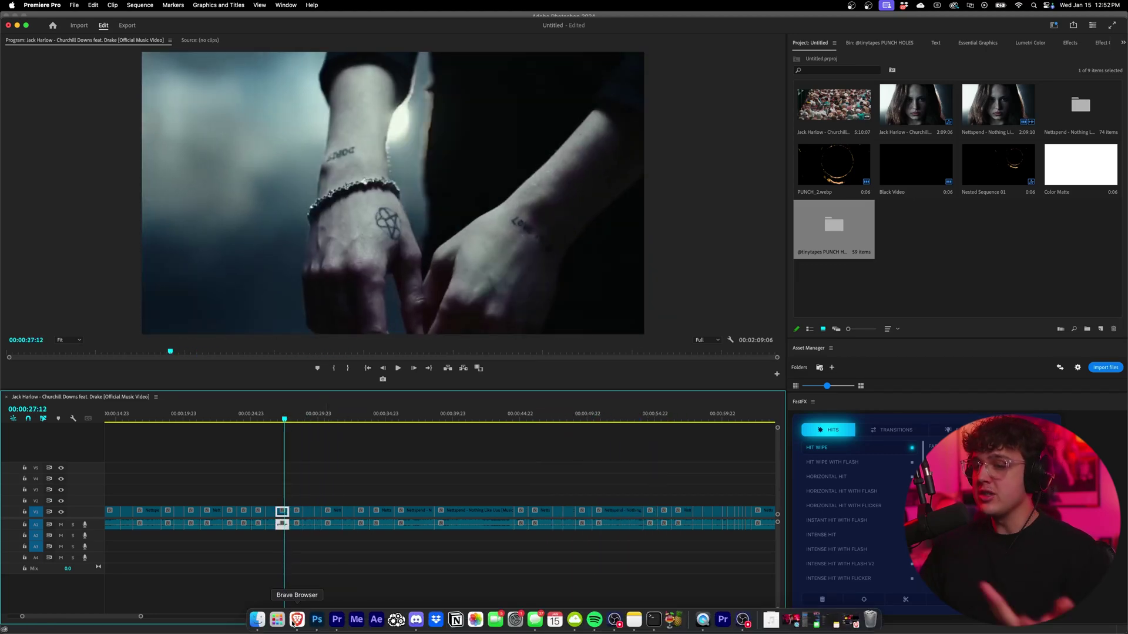
# Step: Bring Brave forward and return to the punch hole film image search results
pyautogui.click(297, 620)
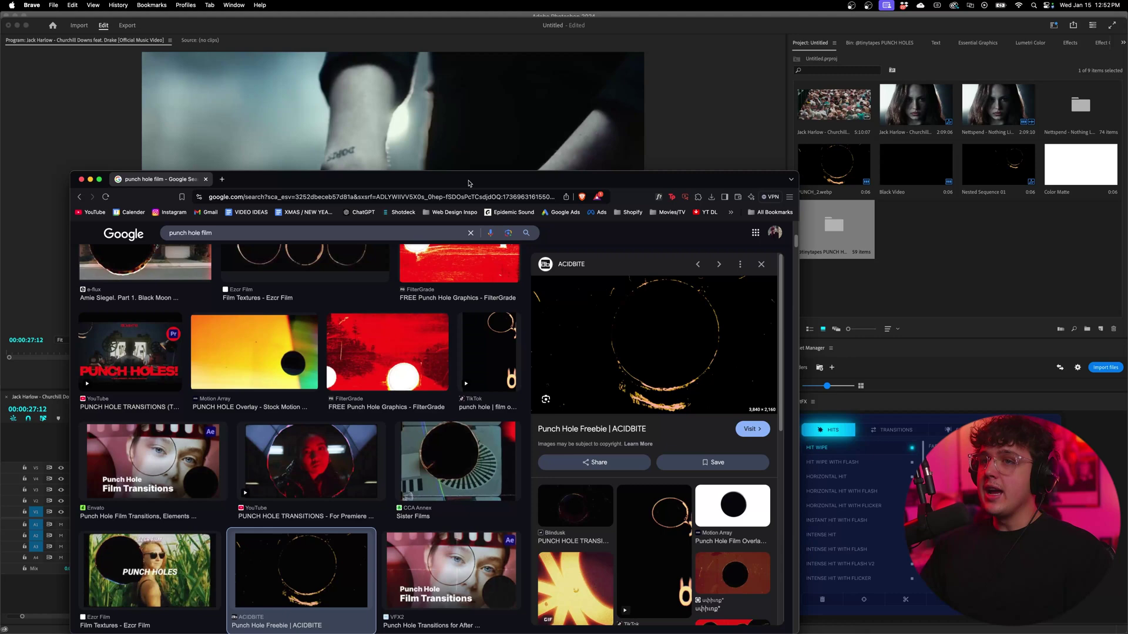
pyautogui.scroll(6, 352, 171)
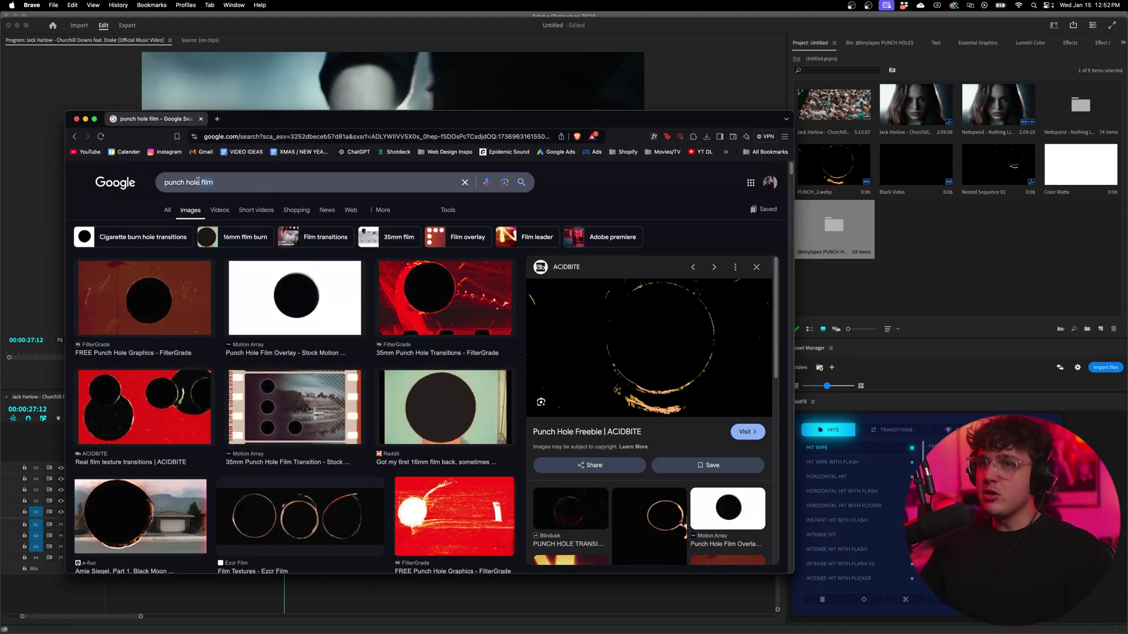
pyautogui.click(285, 181)
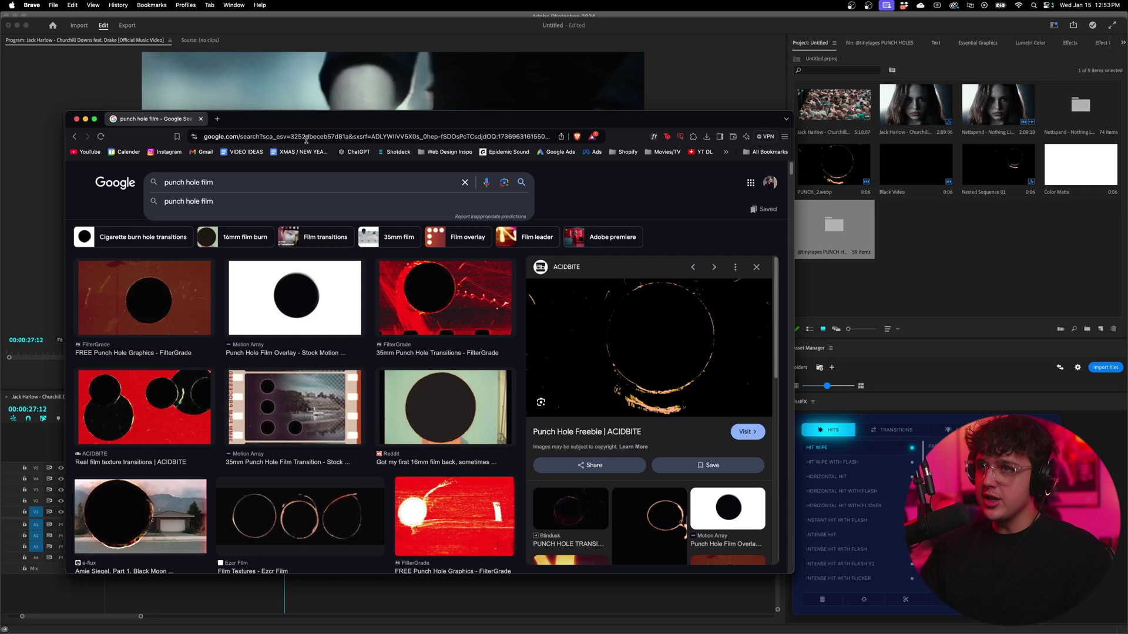
pyautogui.moveTo(306, 140); pyautogui.dragTo(308, 105)
pyautogui.scroll(-5, 364, 370)
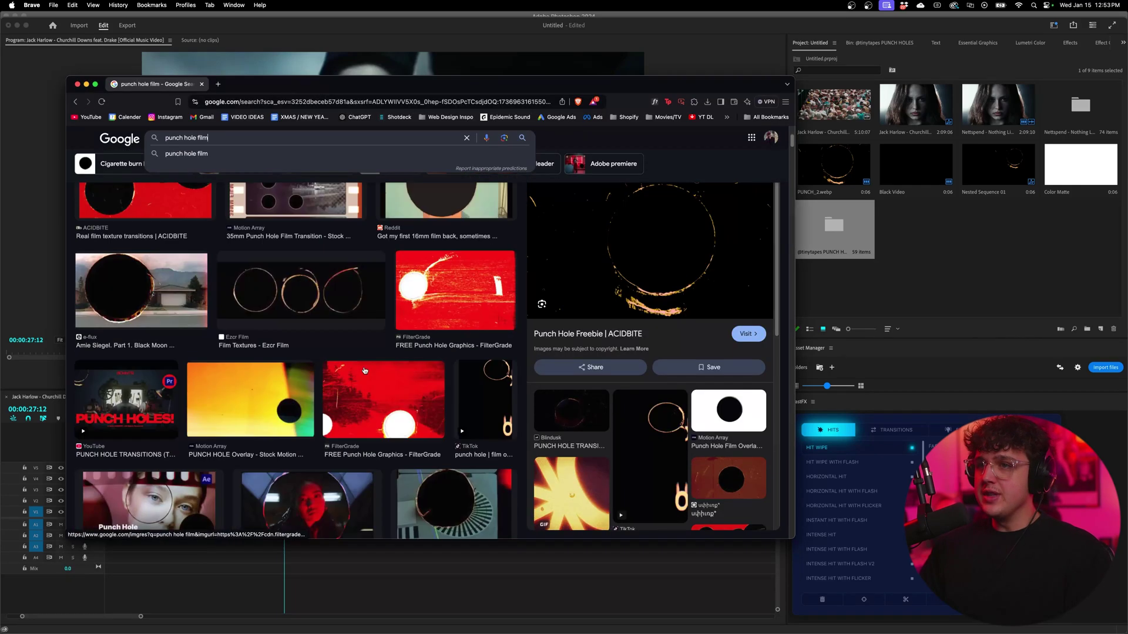
pyautogui.scroll(4, 364, 371)
# Step: Save the ACIDBITE ring image as PUNCH_2 (1).webp, then select PUNCH_2.webp back in Premiere Pro
pyautogui.rightClick(623, 312)
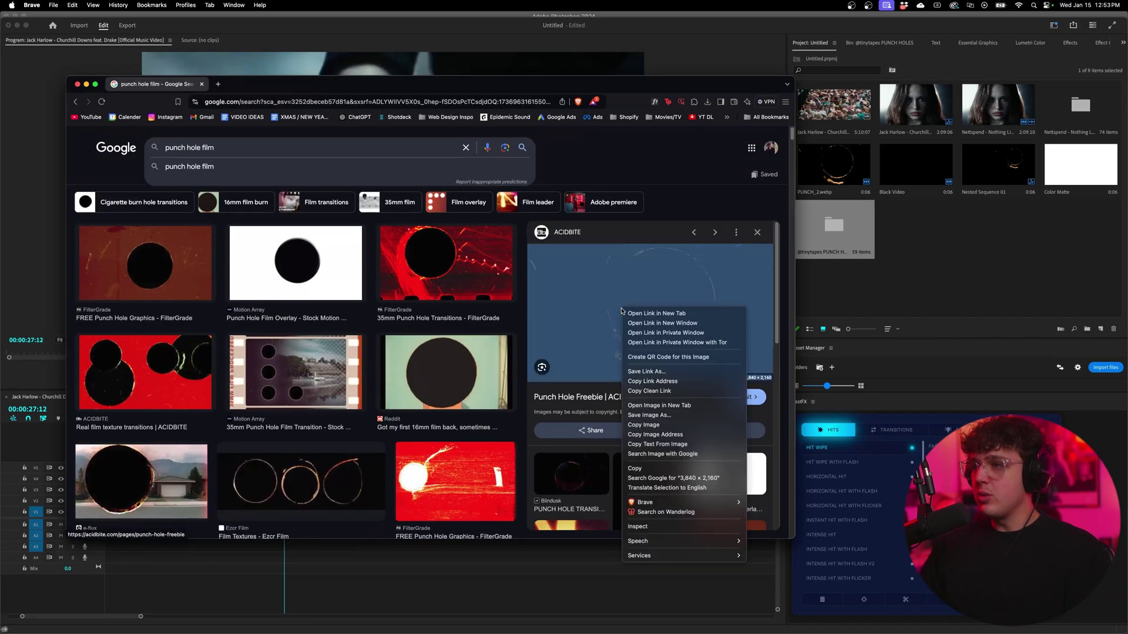
pyautogui.click(657, 416)
pyautogui.press('Return')
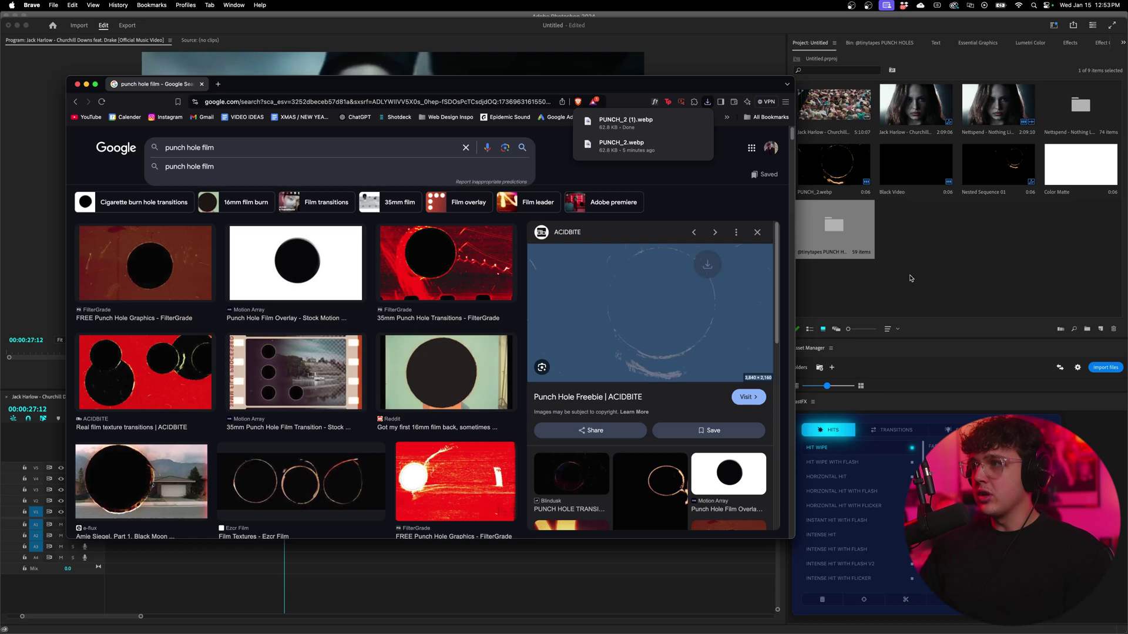
pyautogui.press('super+Tab')
pyautogui.click(833, 174)
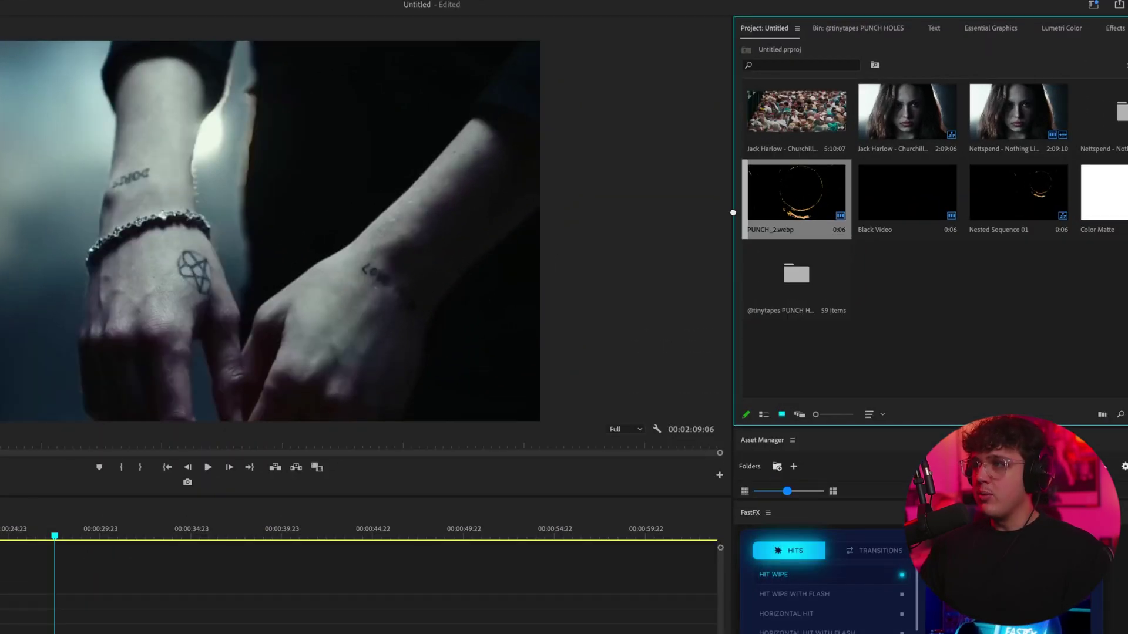
# Step: Place PUNCH_2.webp on V3 at 27:18, scale it to 48.9, and shift it down-left
pyautogui.moveTo(733, 213); pyautogui.dragTo(85, 626)
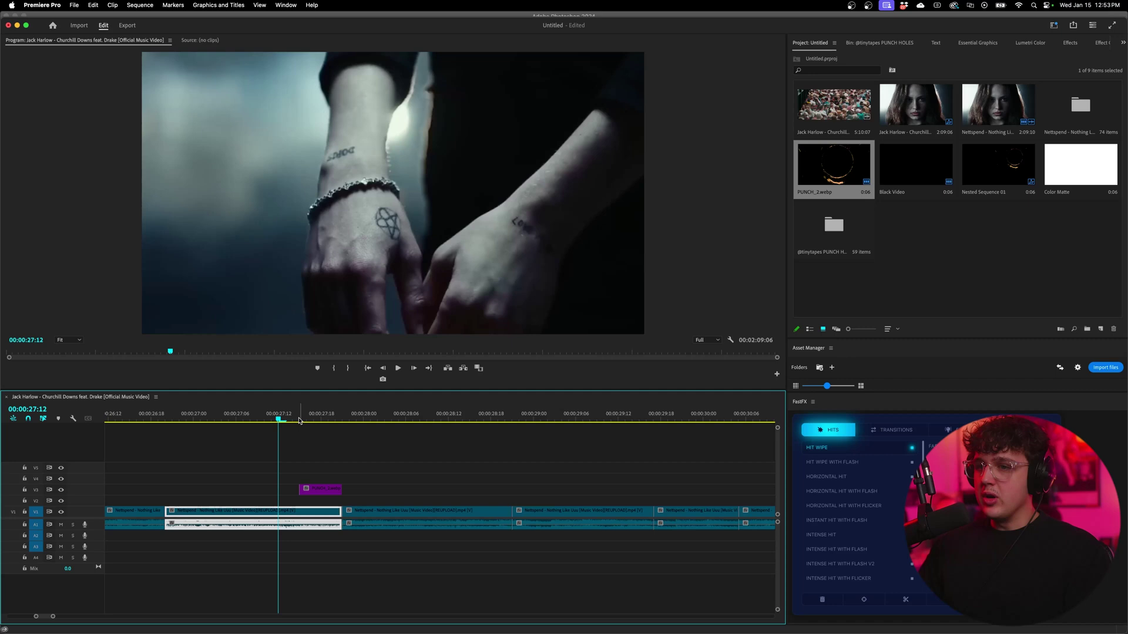
pyautogui.moveTo(299, 421); pyautogui.dragTo(318, 427)
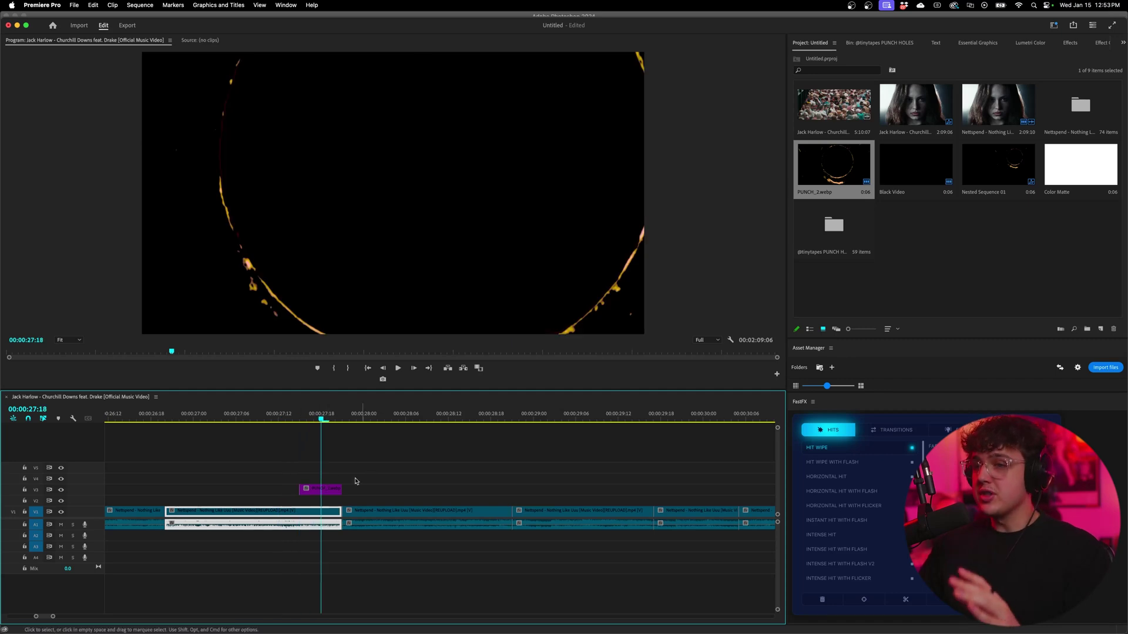
pyautogui.click(324, 493)
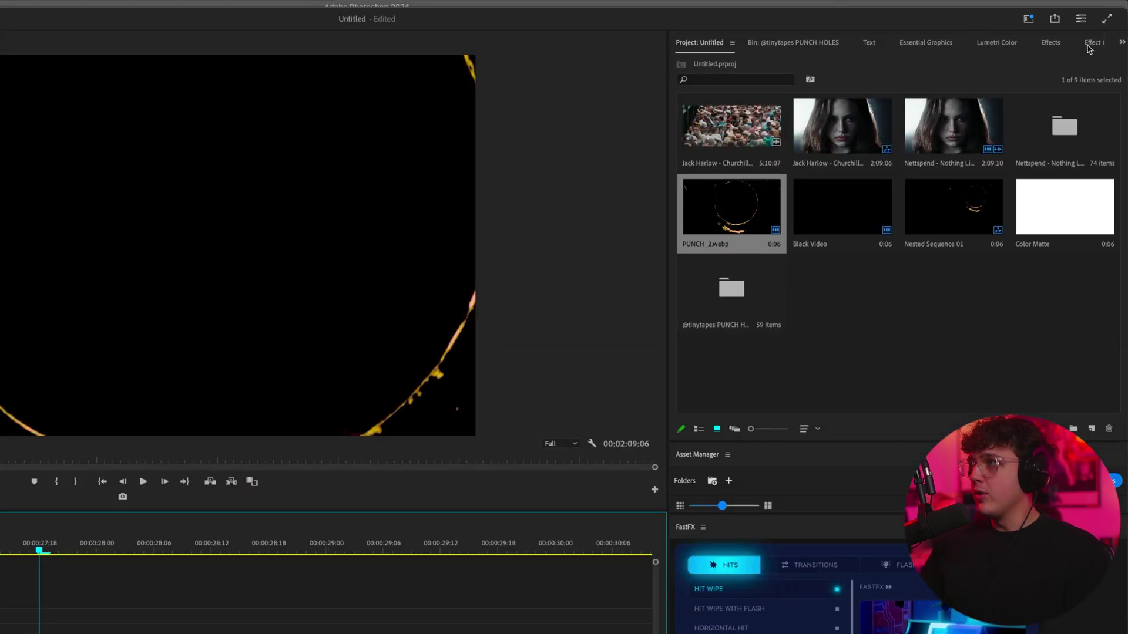
pyautogui.click(1102, 42)
pyautogui.moveTo(789, 120); pyautogui.dragTo(210, 202)
pyautogui.moveTo(246, 298); pyautogui.dragTo(245, 378)
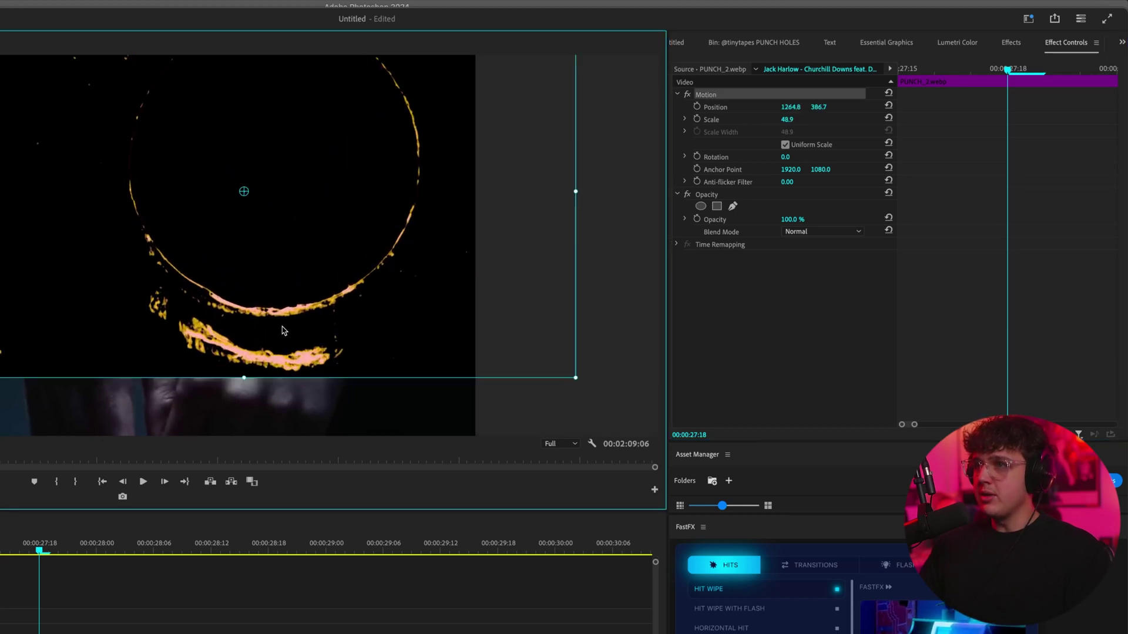
pyautogui.moveTo(128, 210); pyautogui.dragTo(69, 267)
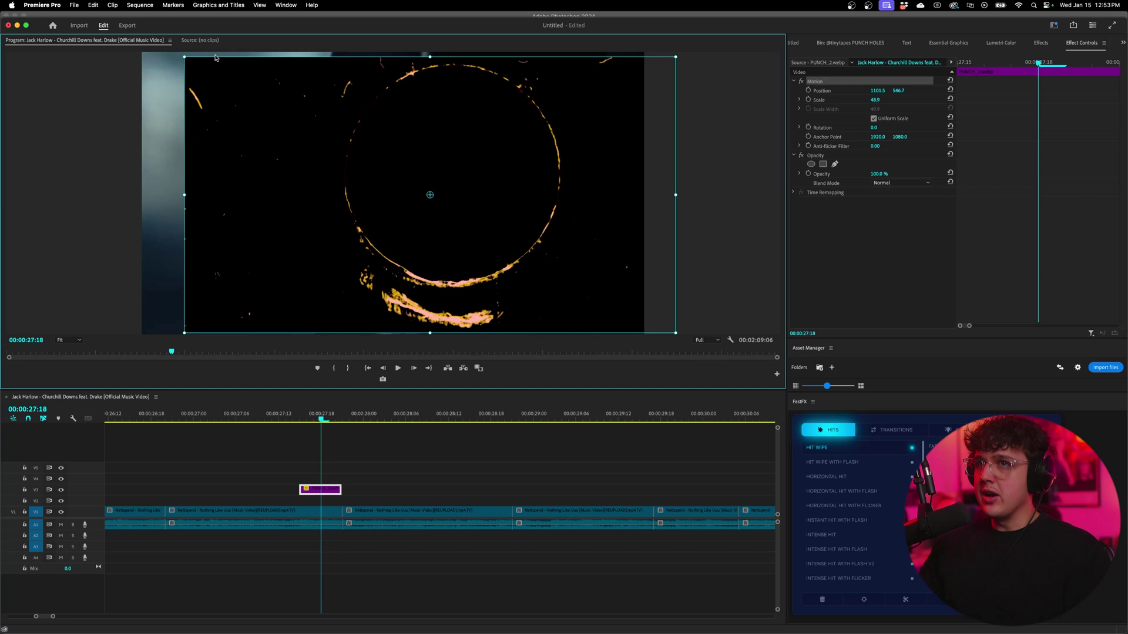
pyautogui.click(395, 468)
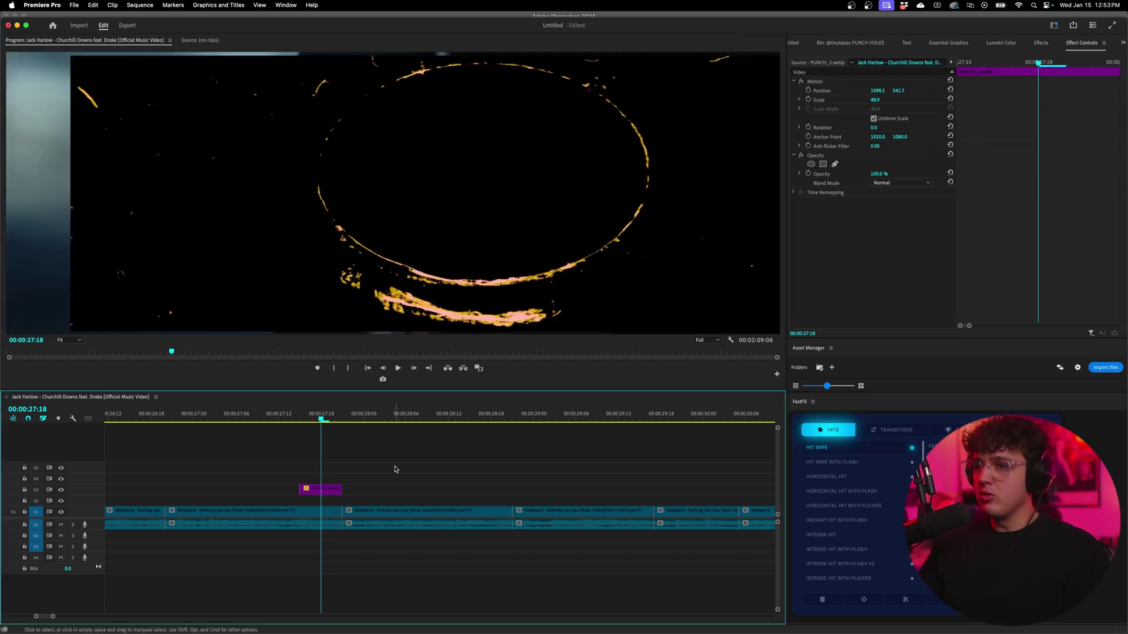
# Step: Create a new Black Video item and lay it on V2 beneath the PUNCH_2 ring clip
pyautogui.click(1122, 42)
pyautogui.click(1093, 59)
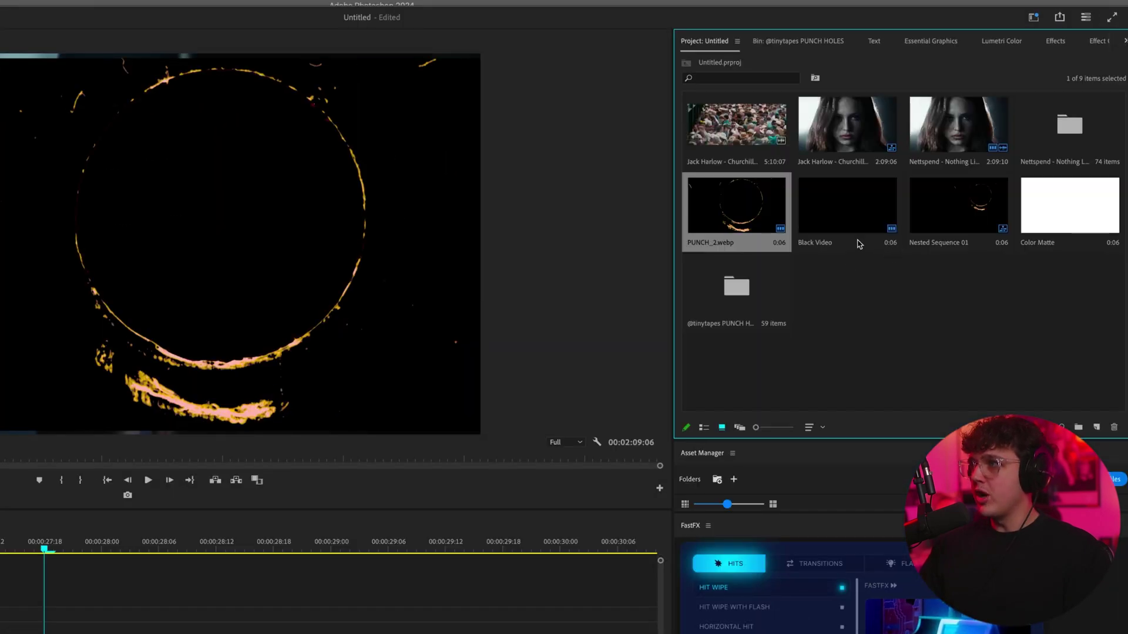
pyautogui.click(1099, 328)
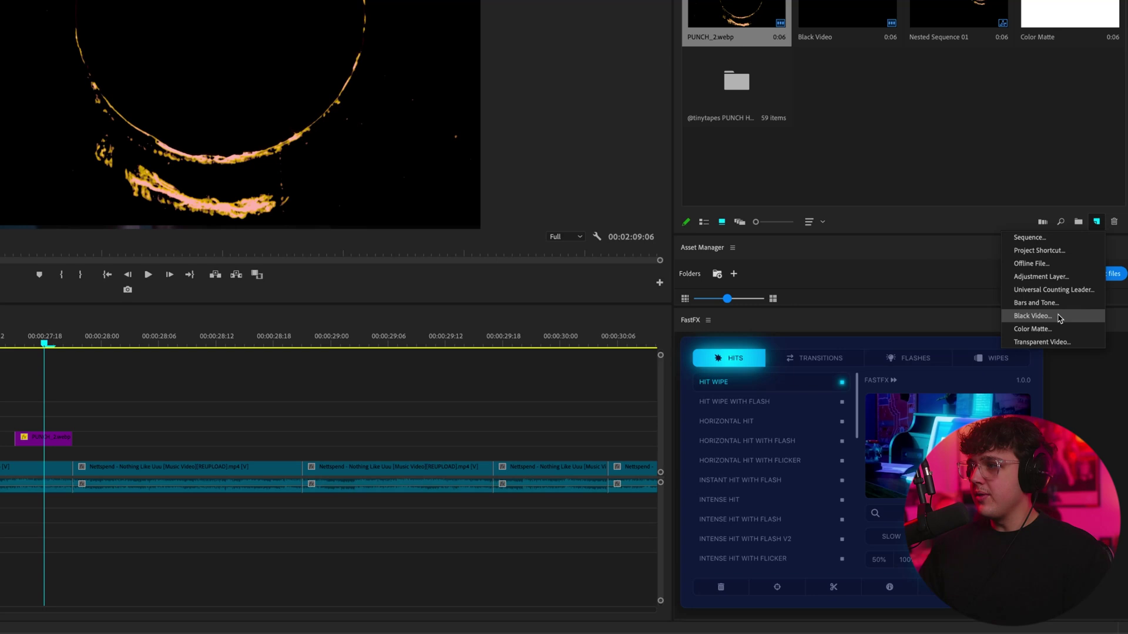
pyautogui.click(1028, 316)
pyautogui.click(447, 263)
pyautogui.moveTo(847, 83); pyautogui.dragTo(225, 365)
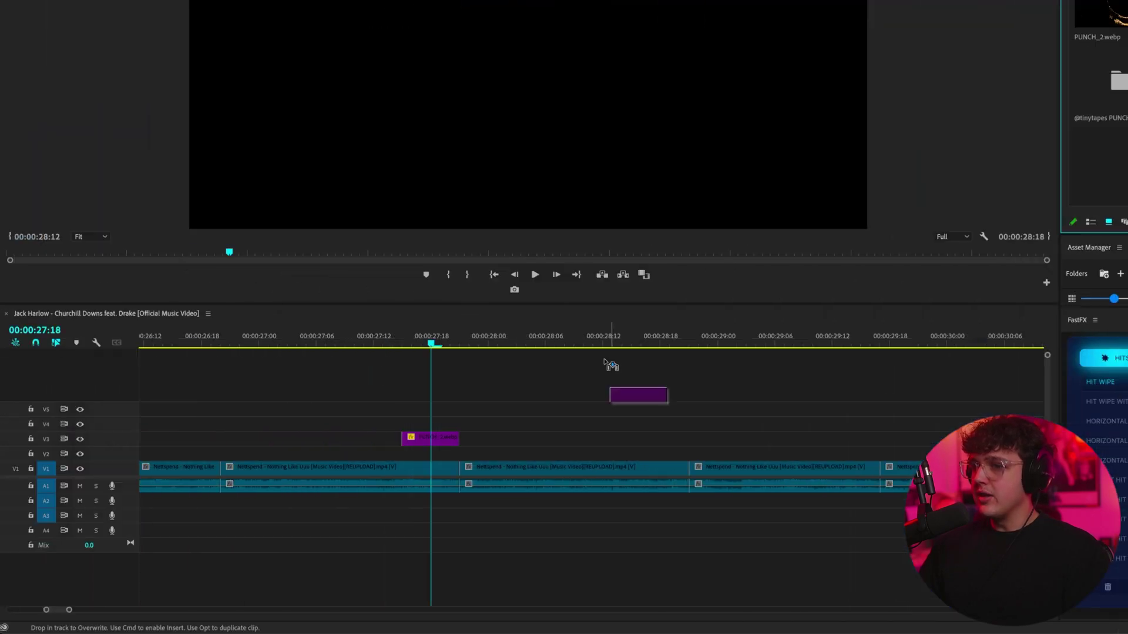
pyautogui.moveTo(417, 455); pyautogui.dragTo(418, 455)
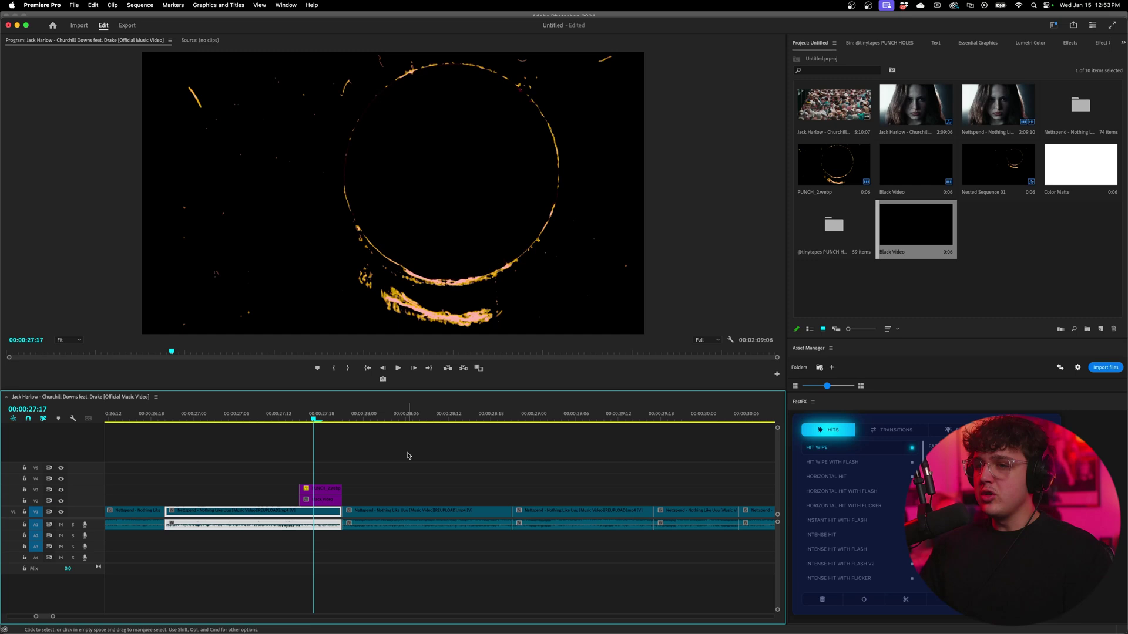
# Step: Nest the ring and black video clips into Nested Sequence 02
pyautogui.moveTo(417, 448); pyautogui.dragTo(391, 470)
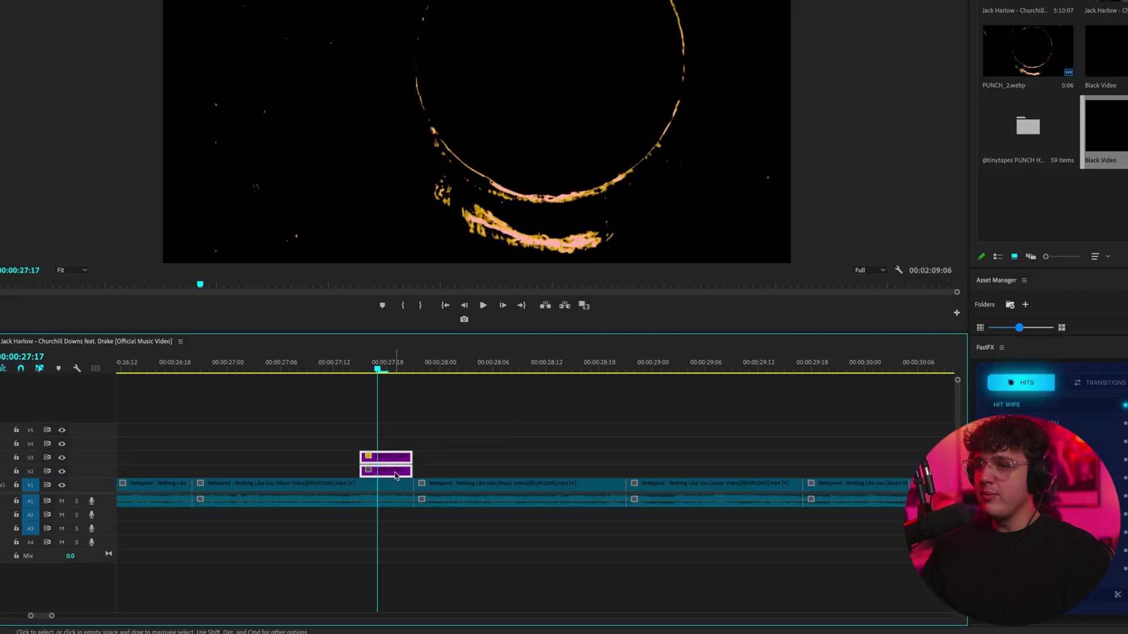
pyautogui.rightClick(393, 472)
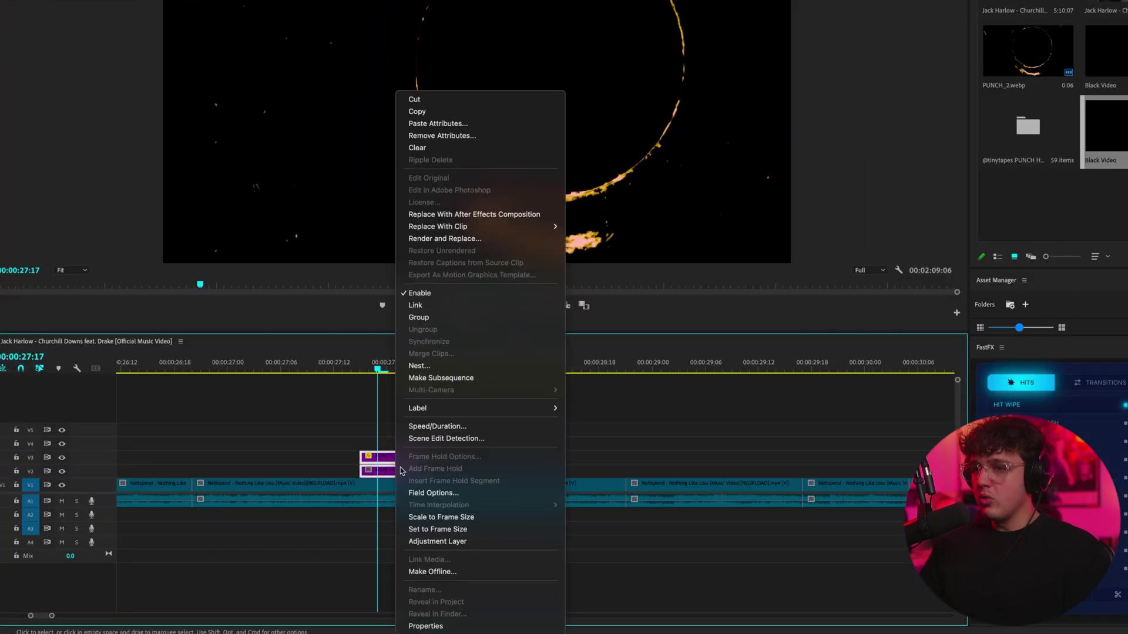
pyautogui.click(463, 371)
pyautogui.click(712, 269)
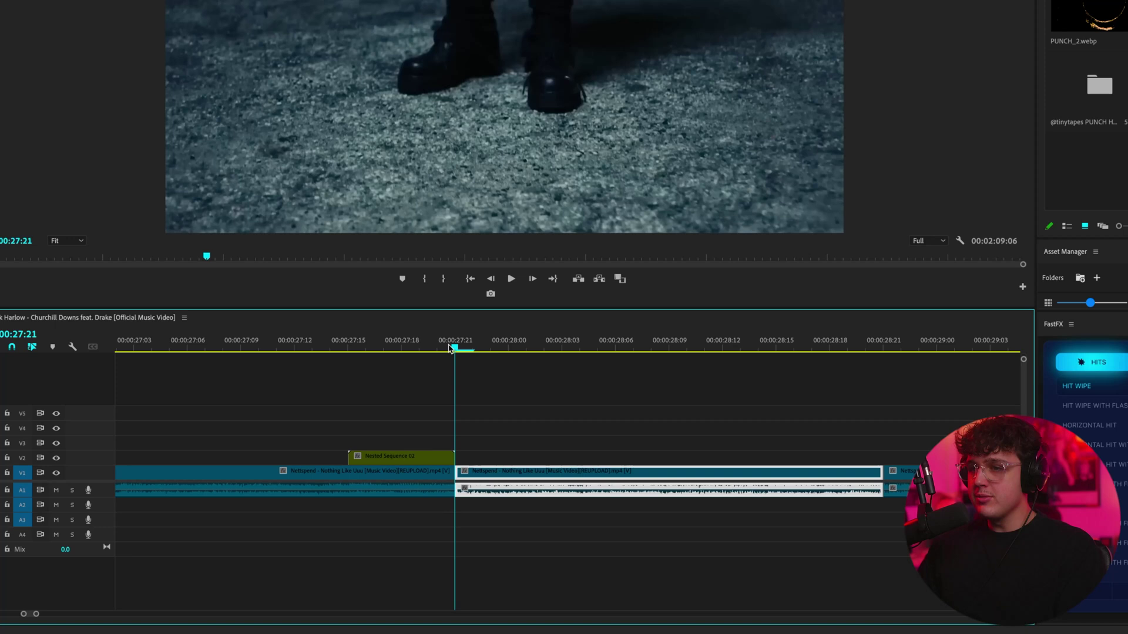
# Step: Trim the nested clip to a two-frame flash starting at 00:00:27:19 and preview it
pyautogui.press('Left')
pyautogui.press('Left')
pyautogui.press('c')
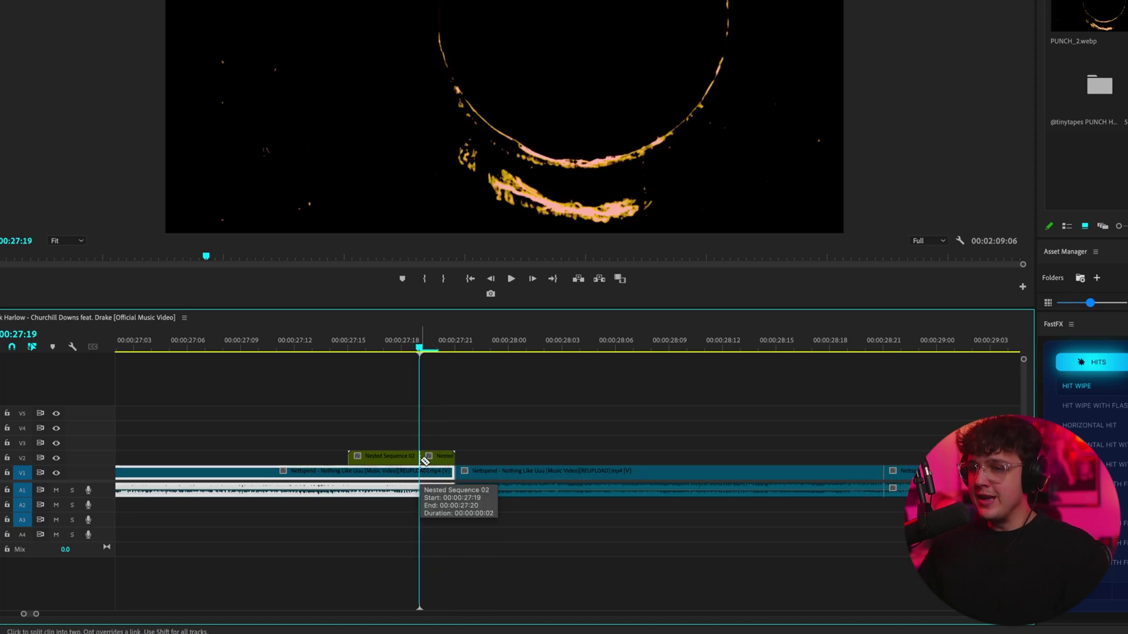
pyautogui.press('v')
pyautogui.click(406, 462)
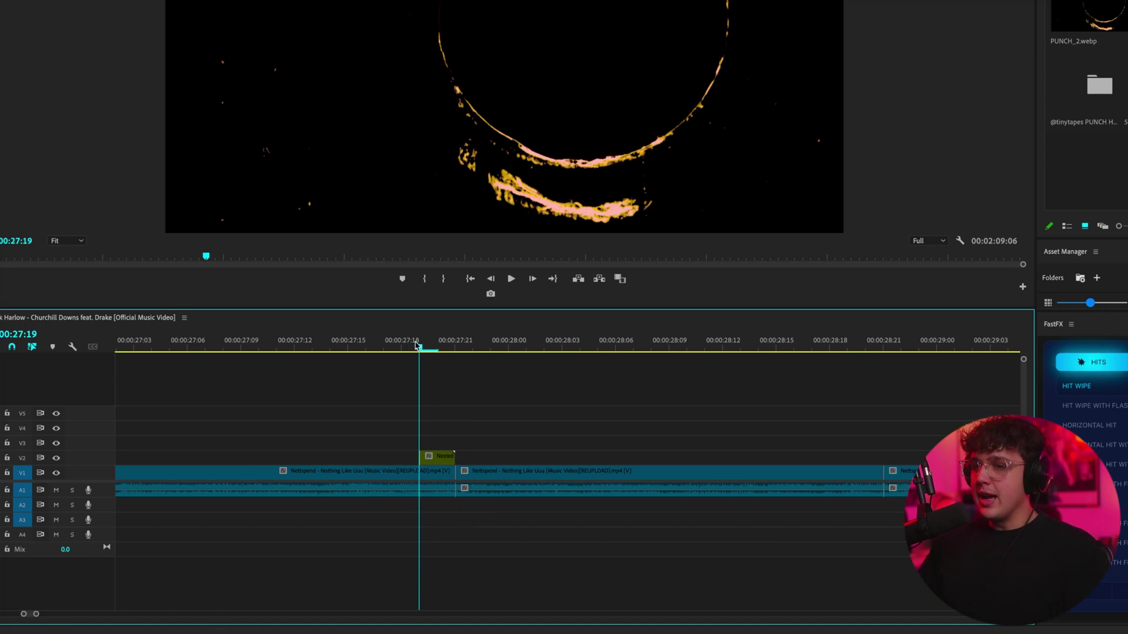
pyautogui.moveTo(415, 345)
pyautogui.mouseDown()
pyautogui.moveTo(442, 355)
pyautogui.moveTo(407, 359)
pyautogui.moveTo(448, 362)
pyautogui.moveTo(418, 362)
pyautogui.mouseUp()
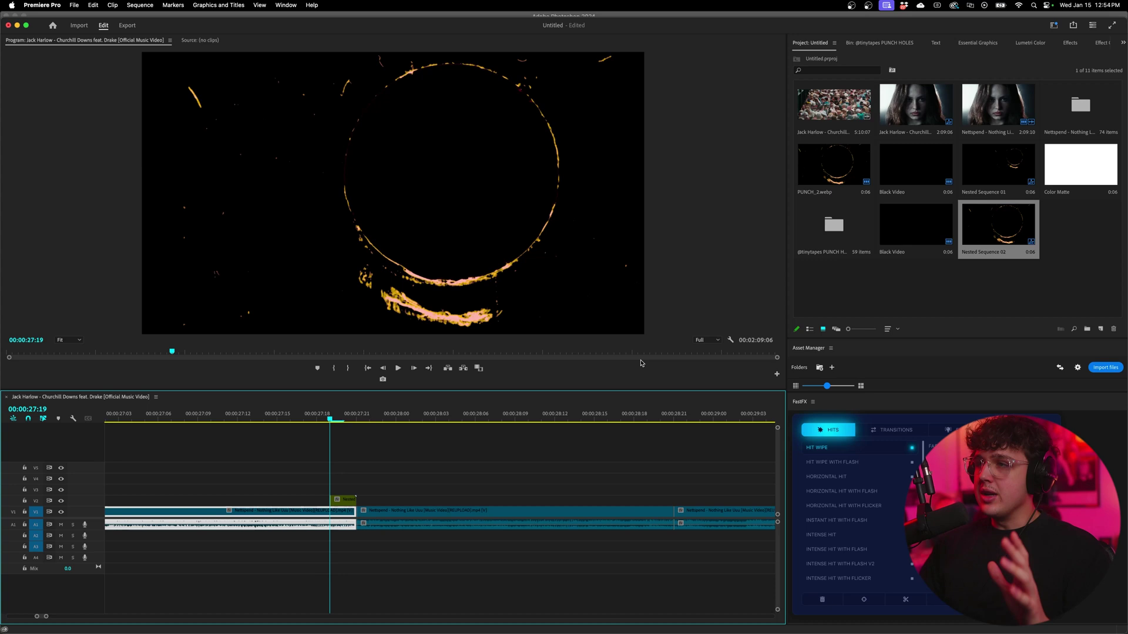
# Step: Create a white 1920x1080 color matte named Color Matte
pyautogui.click(1101, 330)
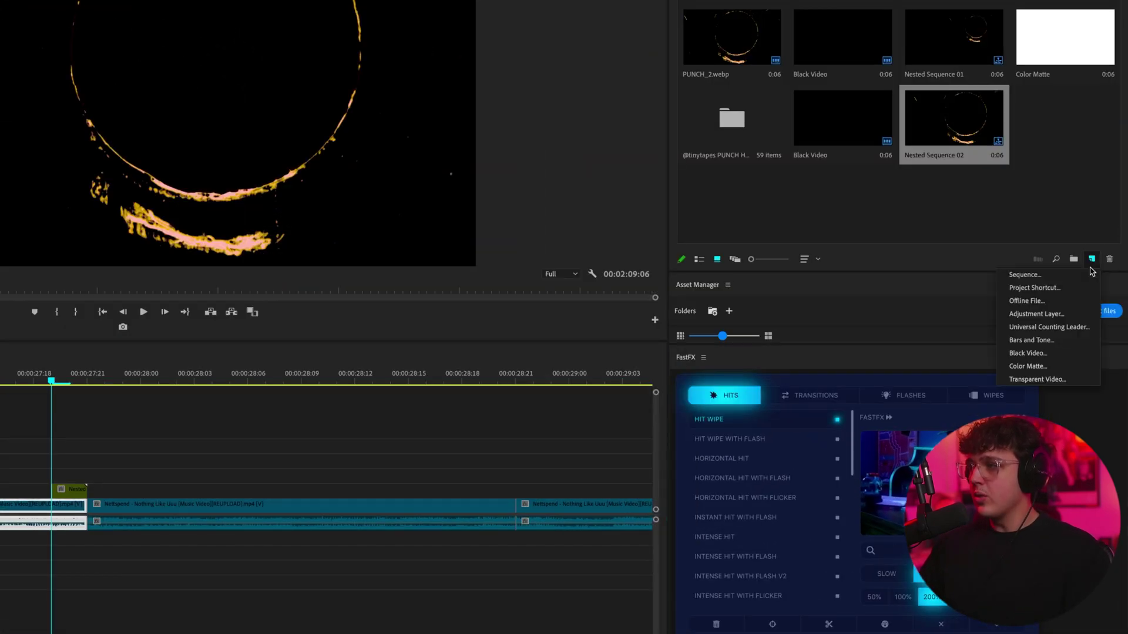
pyautogui.click(1034, 366)
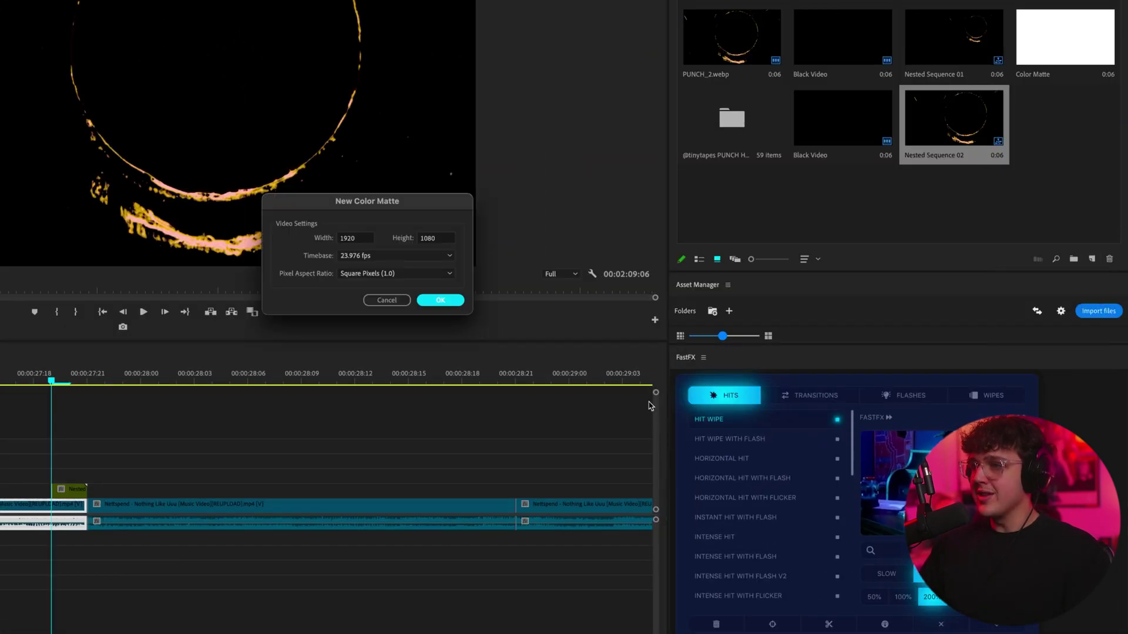
pyautogui.click(761, 302)
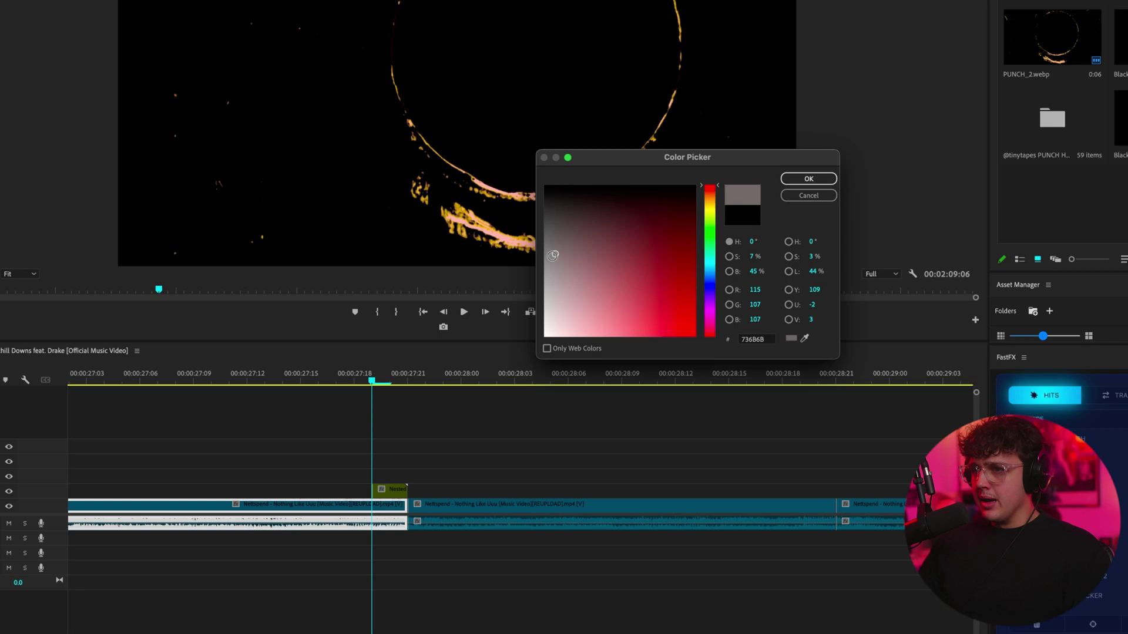
pyautogui.click(807, 179)
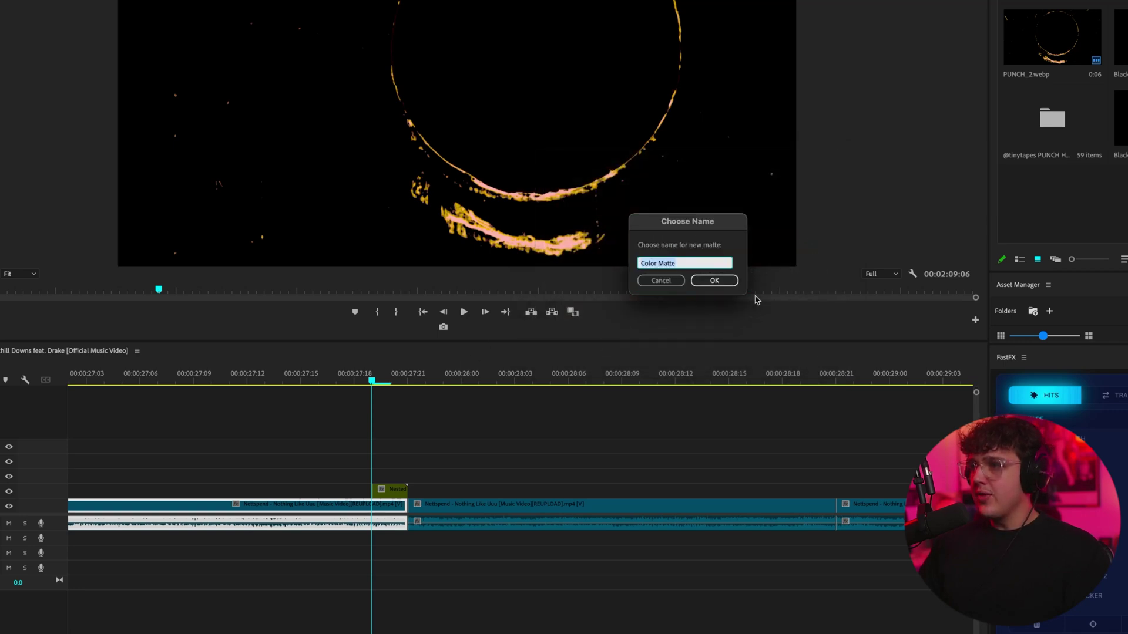
pyautogui.click(722, 281)
# Step: Place the Color Matte above the video at the playhead and cut it short
pyautogui.moveTo(1052, 117); pyautogui.dragTo(358, 497)
pyautogui.click(409, 477)
pyautogui.press('v')
pyautogui.click(426, 479)
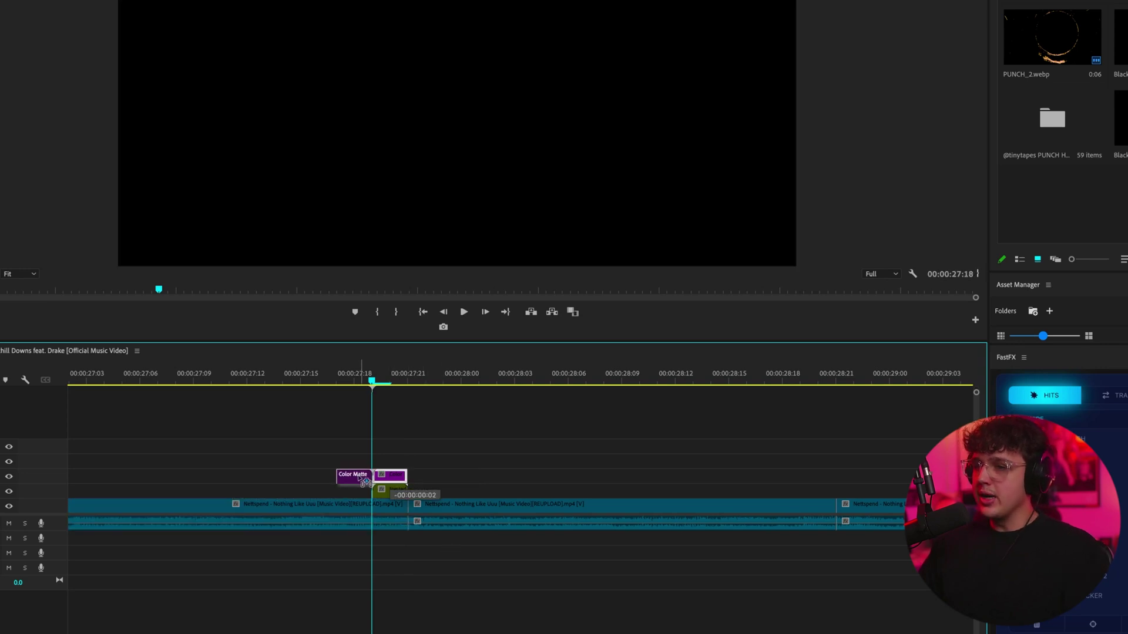
# Step: Move the white matte piece before the nested ring and shift both to the cut
pyautogui.moveTo(372, 380); pyautogui.dragTo(323, 379)
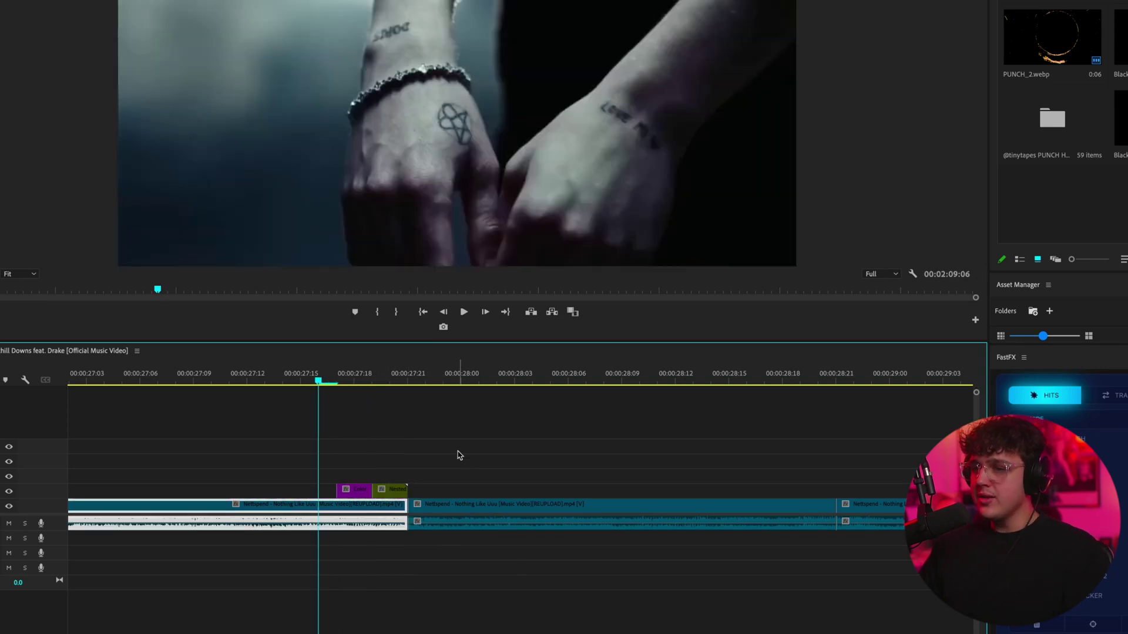
pyautogui.moveTo(480, 435); pyautogui.dragTo(394, 497)
pyautogui.click(409, 380)
# Step: Play back the white flash and ring transition from just before the cut
pyautogui.press('-')
pyautogui.press('-')
pyautogui.press('-')
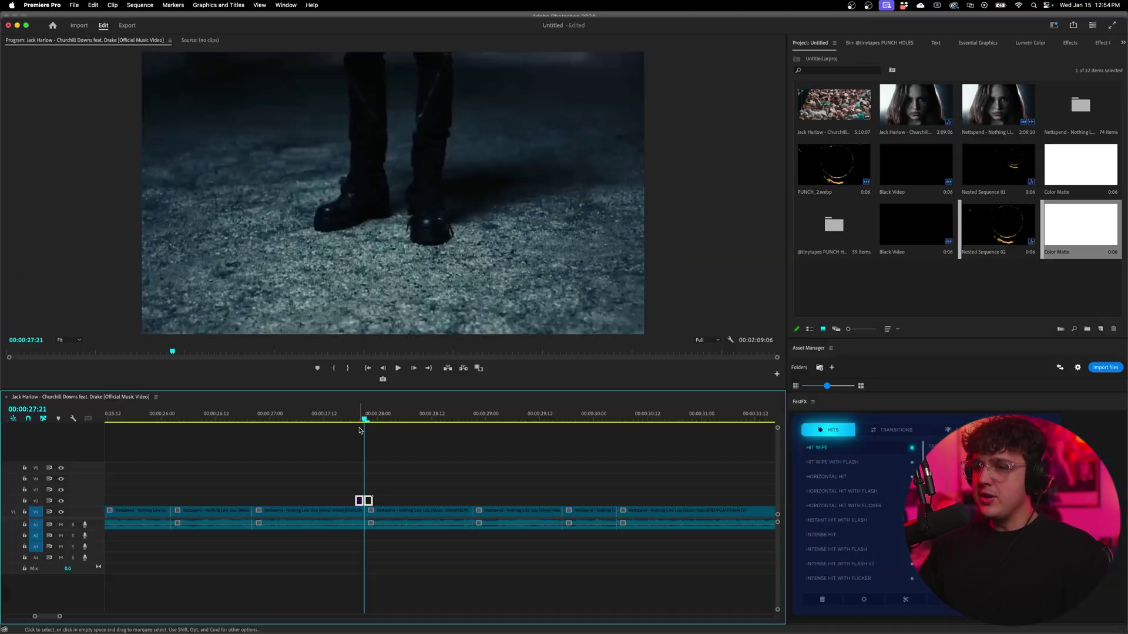
pyautogui.click(369, 379)
pyautogui.press('-')
pyautogui.press('space')
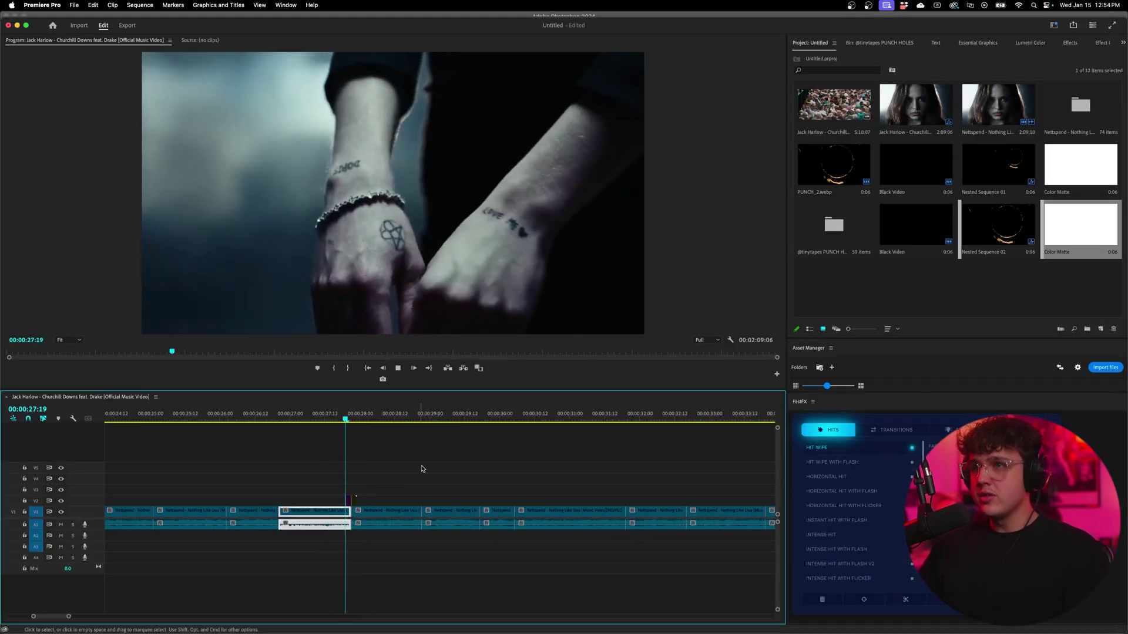
pyautogui.click(333, 416)
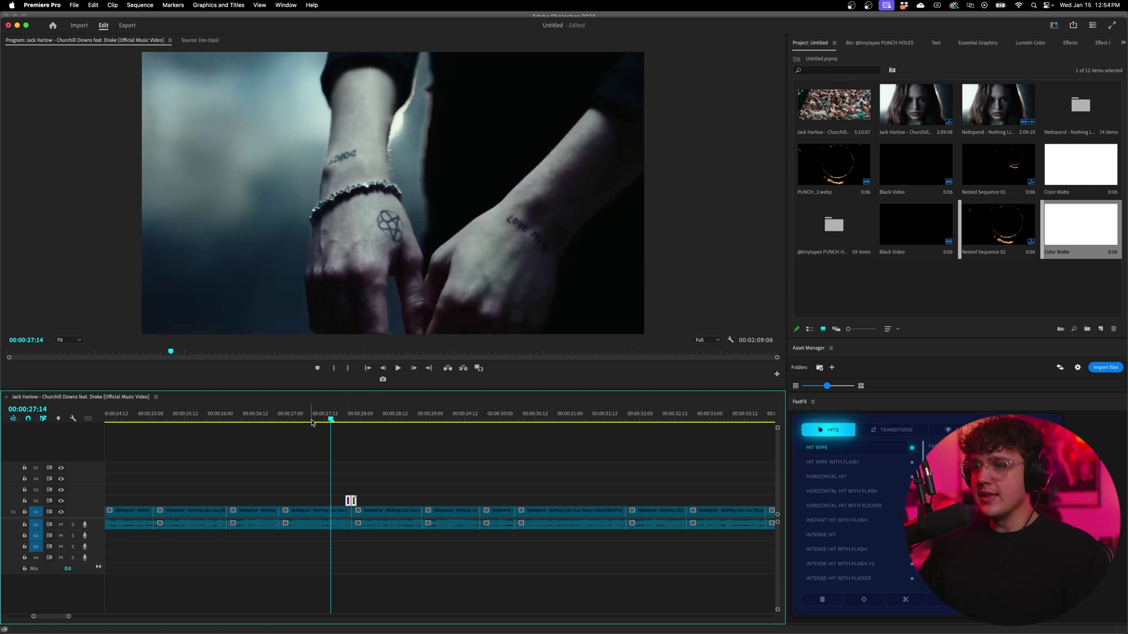
pyautogui.press('d')
pyautogui.press('space')
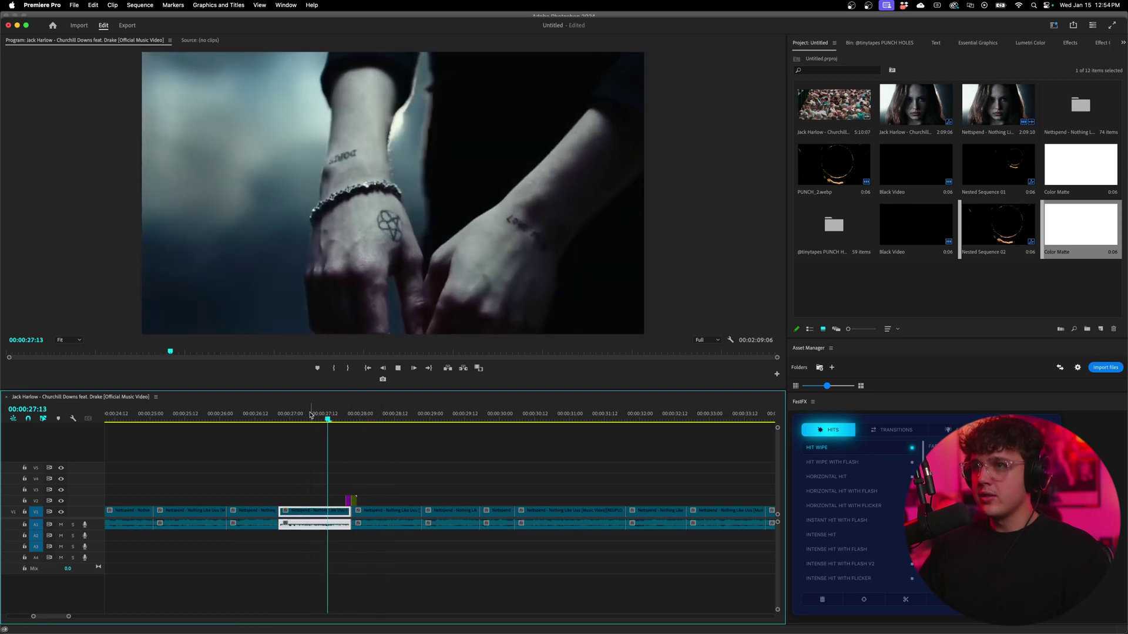
pyautogui.press('space')
# Step: Zoom in, step frame by frame through the white flash, and replay the transition
pyautogui.press('d')
pyautogui.press('=')
pyautogui.press('=')
pyautogui.press('=')
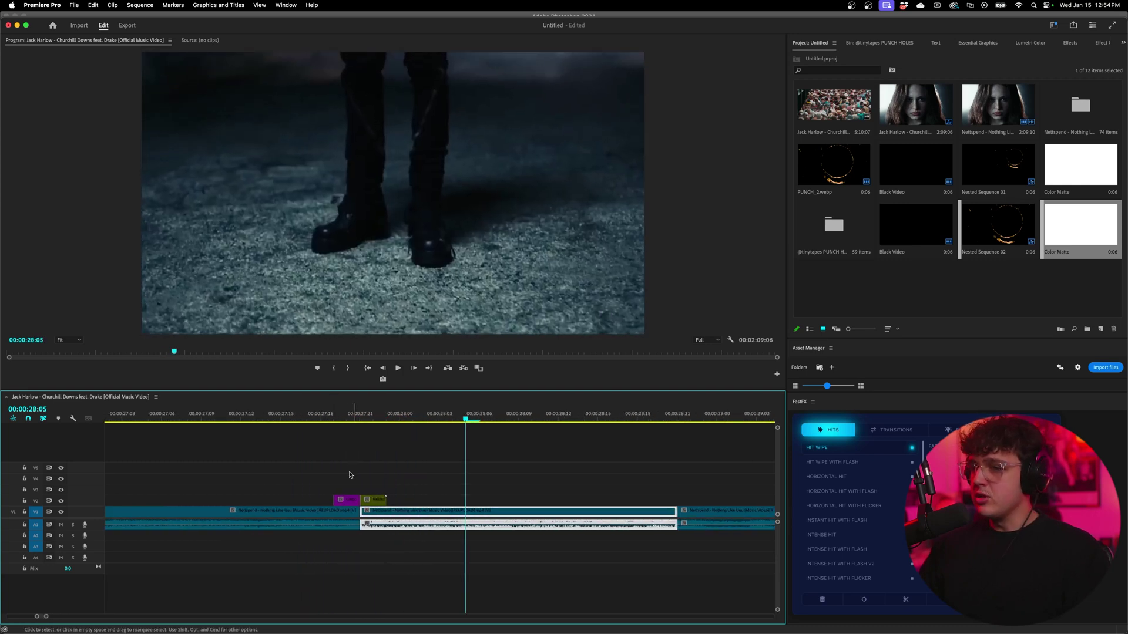
pyautogui.click(331, 416)
pyautogui.press('d')
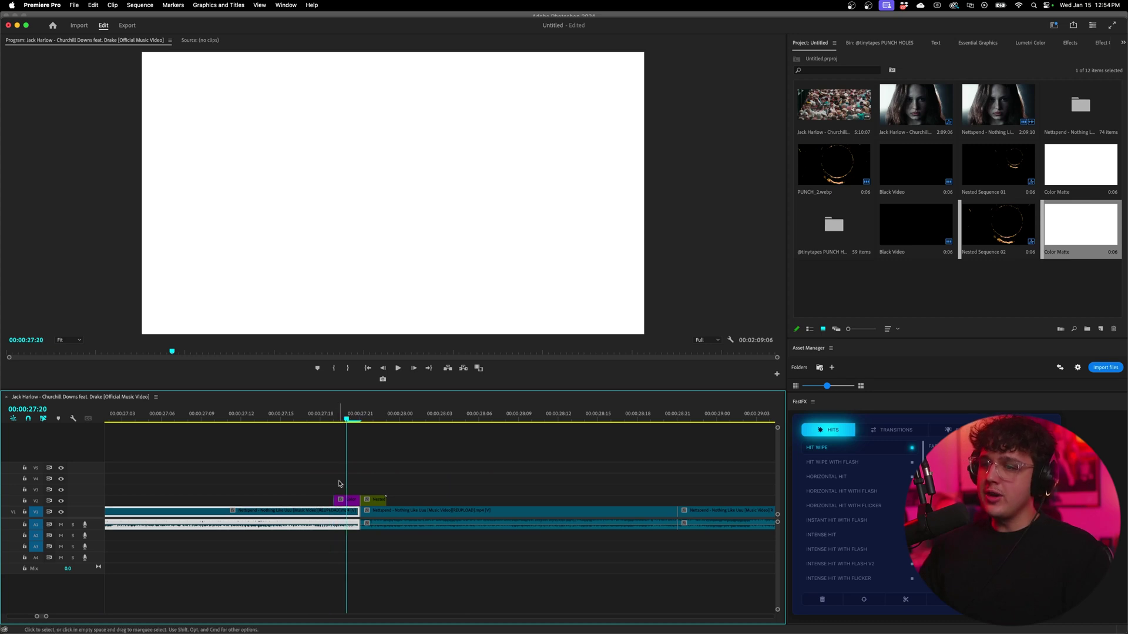
pyautogui.press('-')
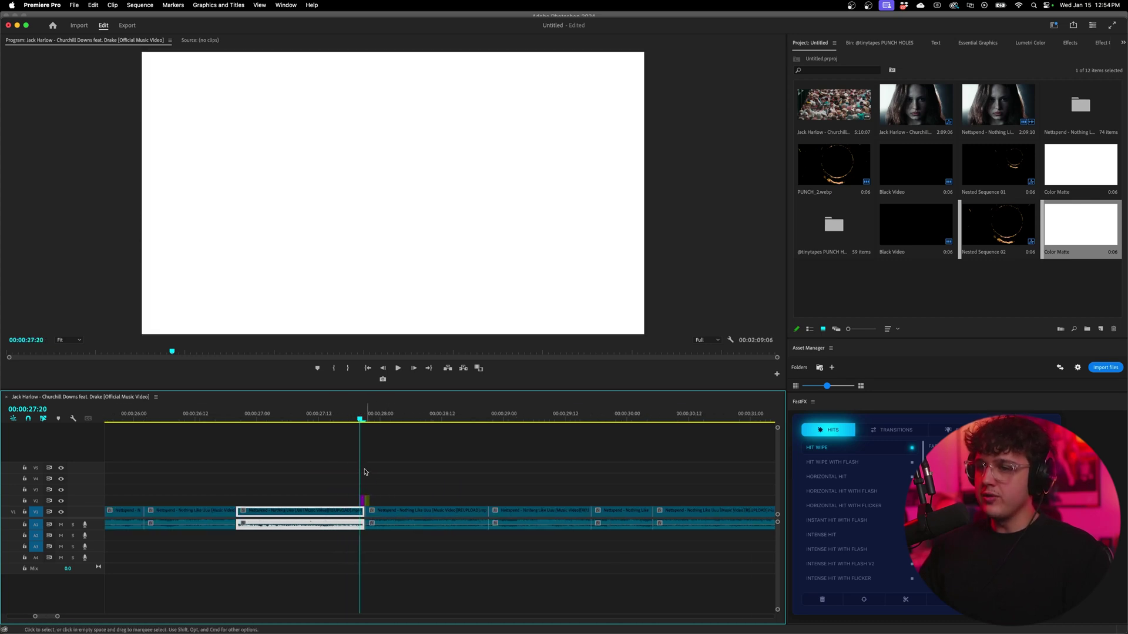
pyautogui.press('space')
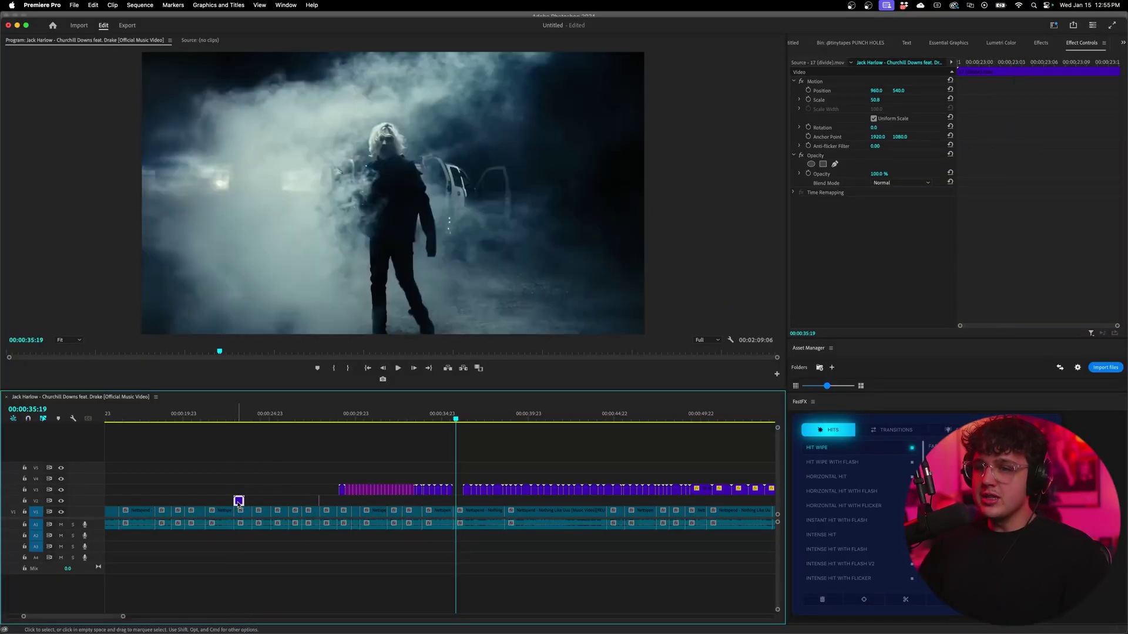
# Step: Play the heart transition to review its green centre
pyautogui.click(225, 416)
pyautogui.press('space')
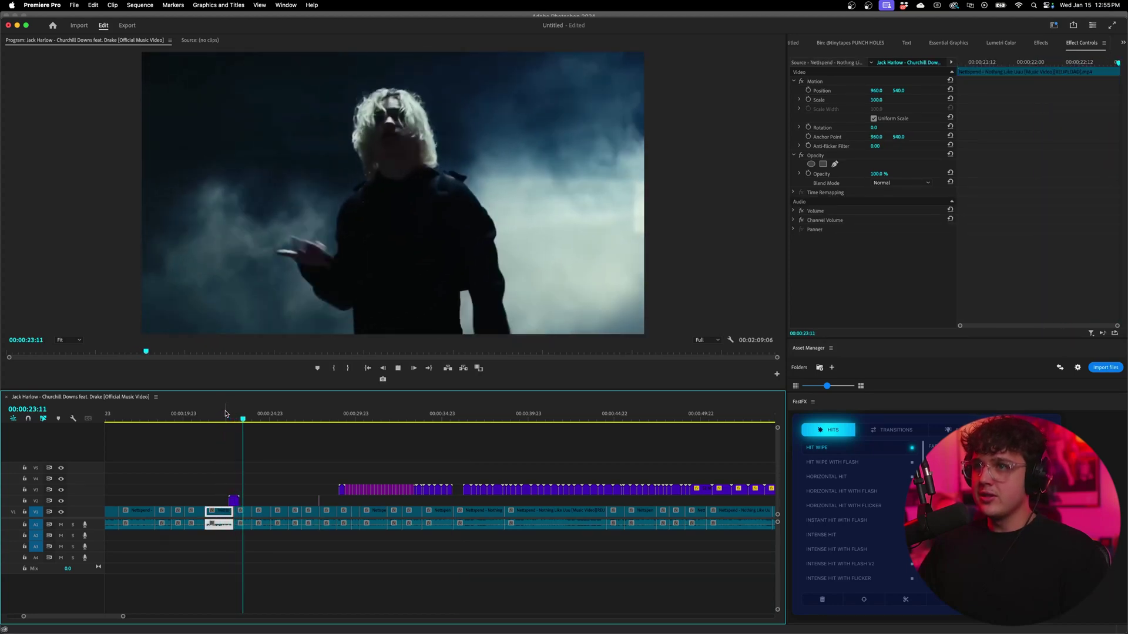
pyautogui.click(234, 501)
# Step: Shift the Lumetri Hue vs Hue curve on 17 (divide).mov until green turns pink
pyautogui.click(1001, 43)
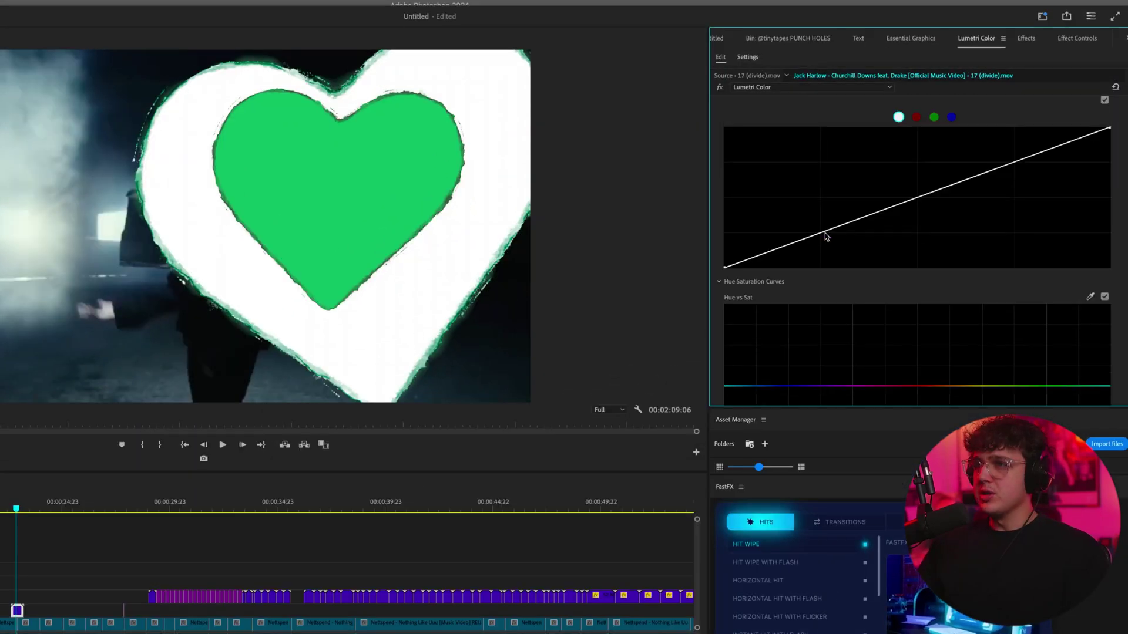
pyautogui.scroll(3, 826, 236)
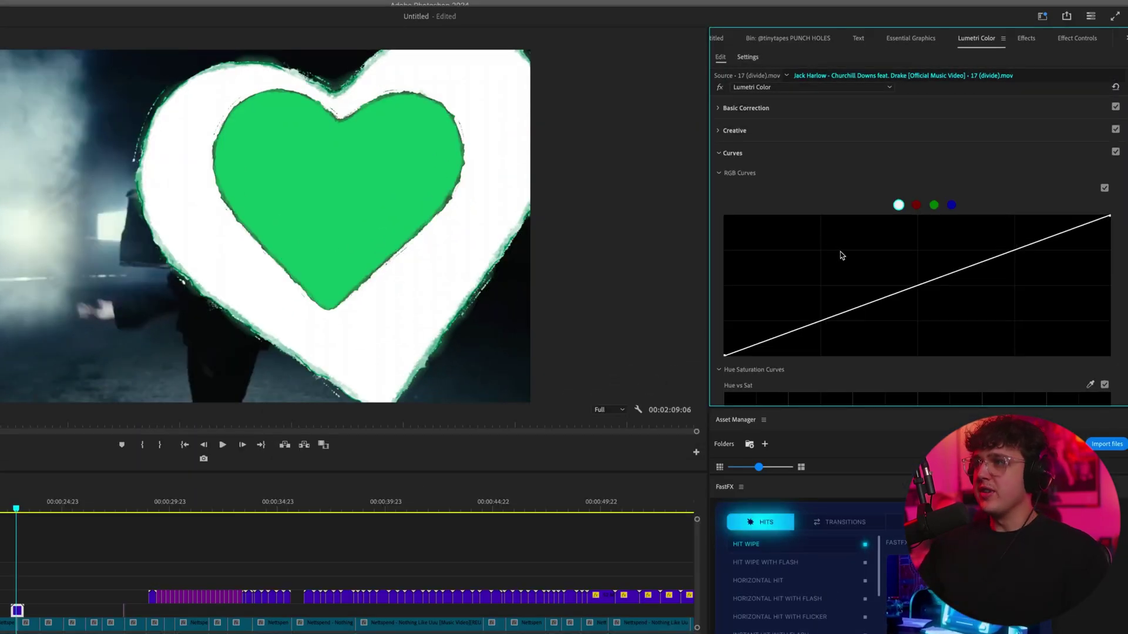
pyautogui.click(733, 156)
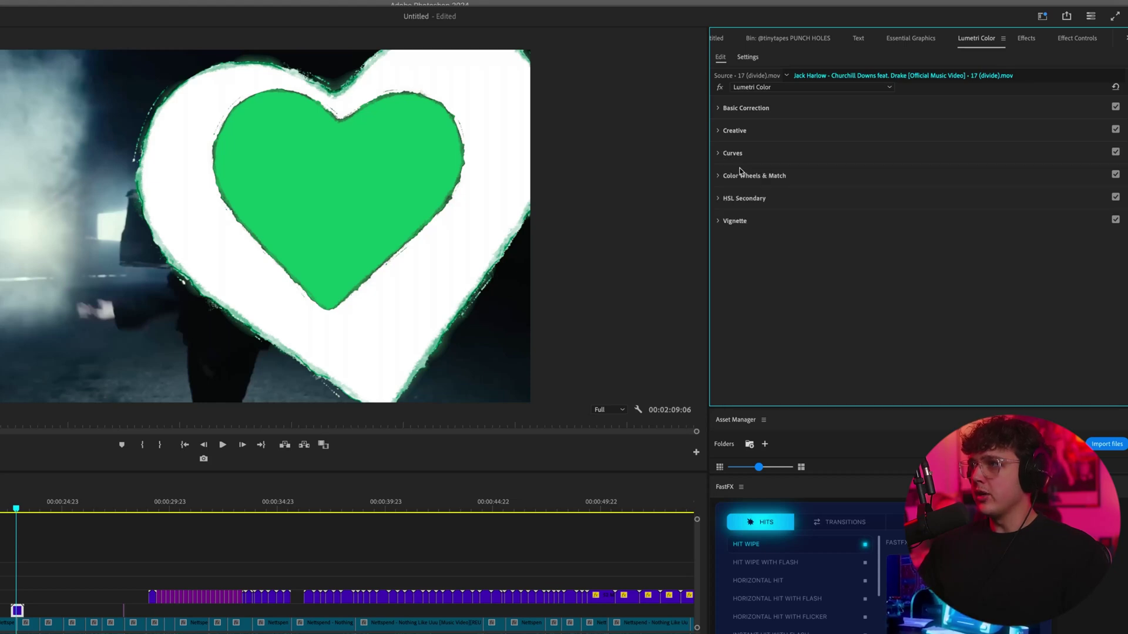
pyautogui.click(734, 157)
pyautogui.scroll(-10, 861, 235)
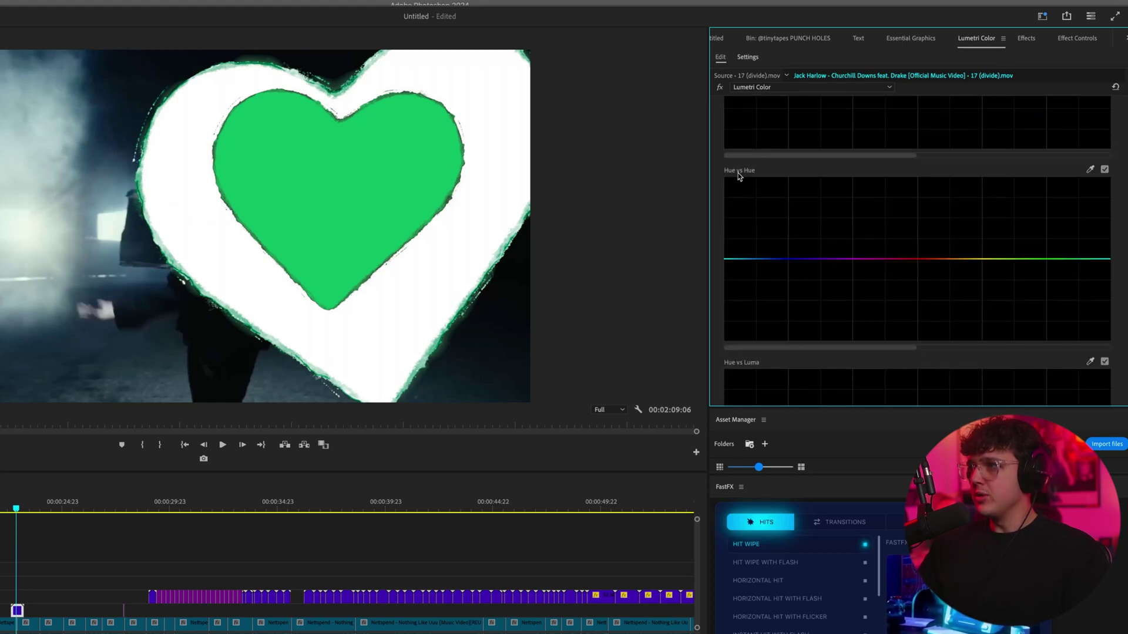
pyautogui.moveTo(918, 262); pyautogui.dragTo(1041, 226)
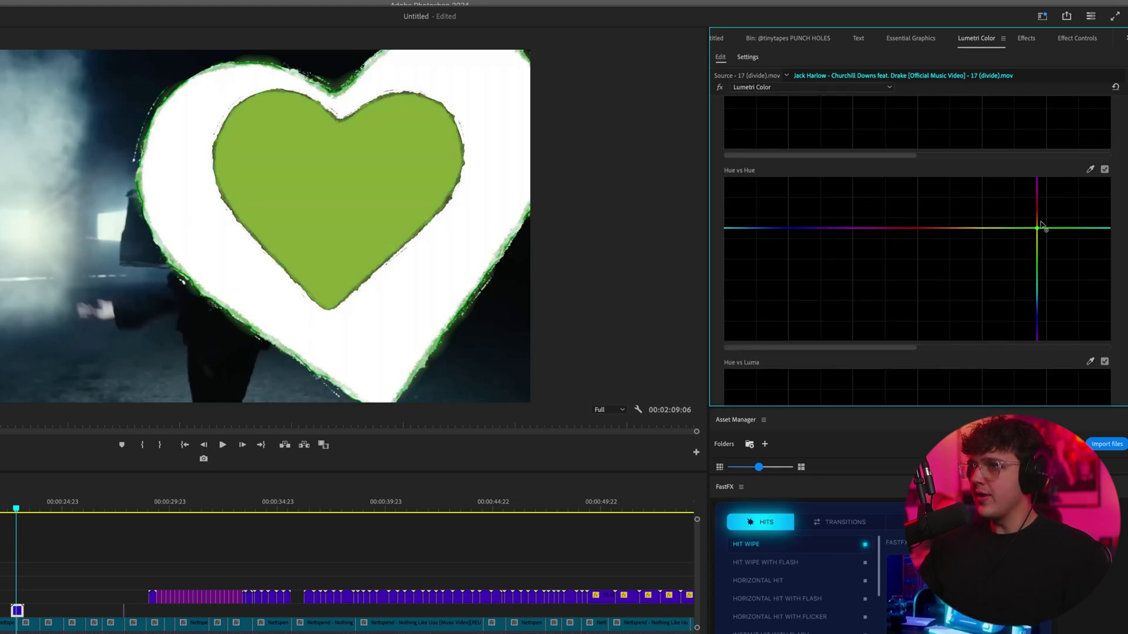
pyautogui.moveTo(793, 191); pyautogui.dragTo(818, 195)
pyautogui.scroll(5, 891, 210)
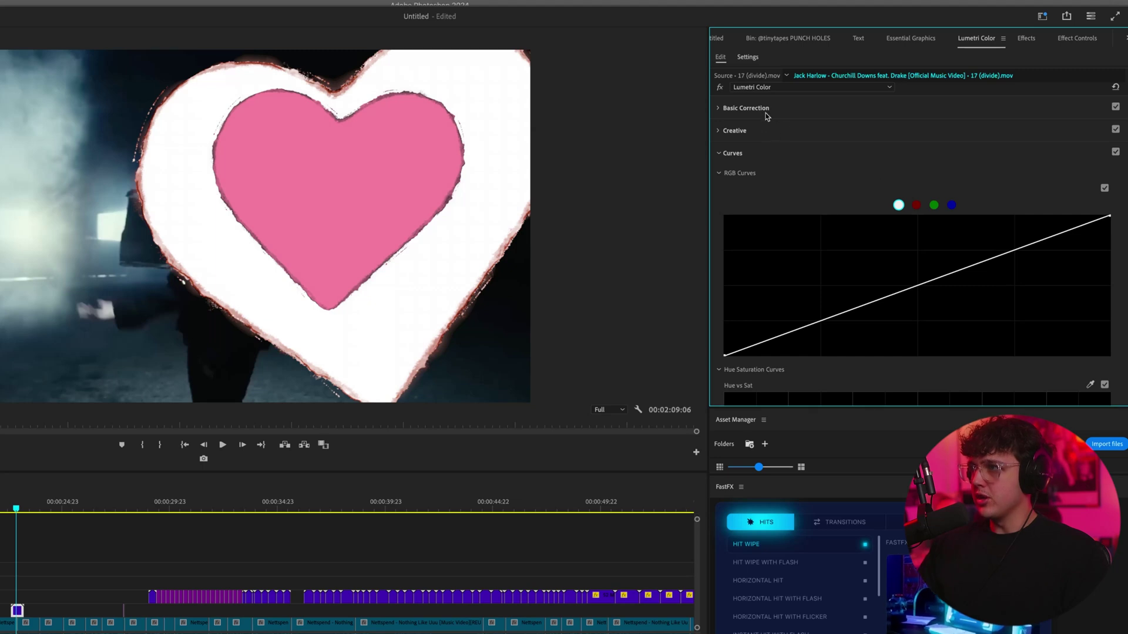
# Step: Raise the heart's Lumetri saturation to 200, keep Temperature at 0.0, and scrub to 00:00:46:03
pyautogui.click(747, 108)
pyautogui.moveTo(936, 237); pyautogui.dragTo(1000, 236)
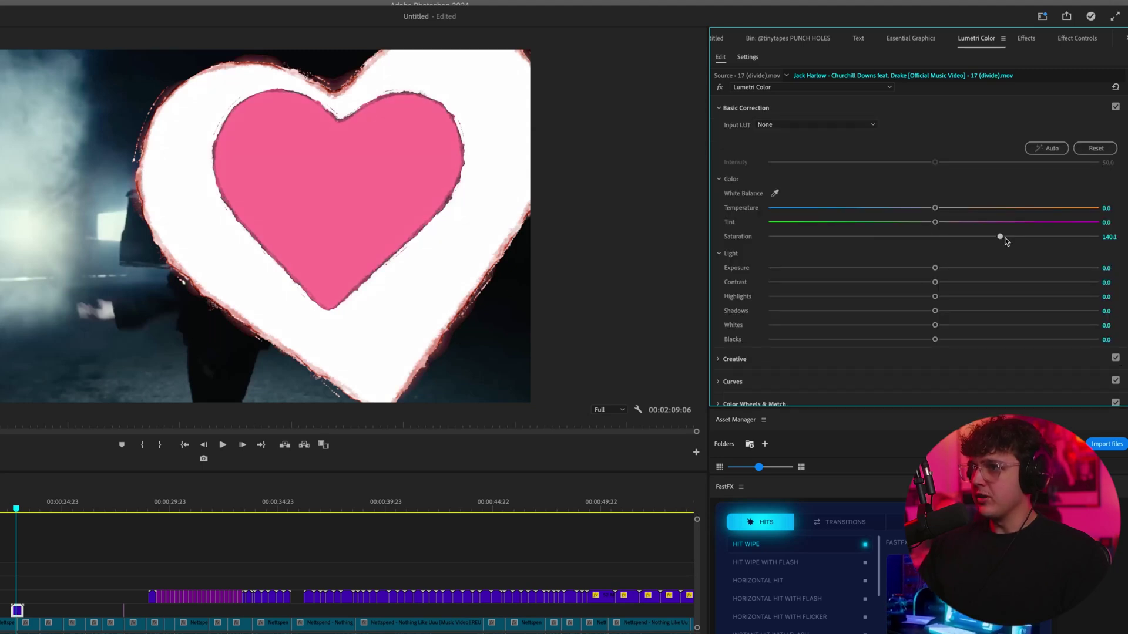
pyautogui.moveTo(934, 208); pyautogui.dragTo(834, 210)
pyautogui.moveTo(936, 220); pyautogui.dragTo(931, 220)
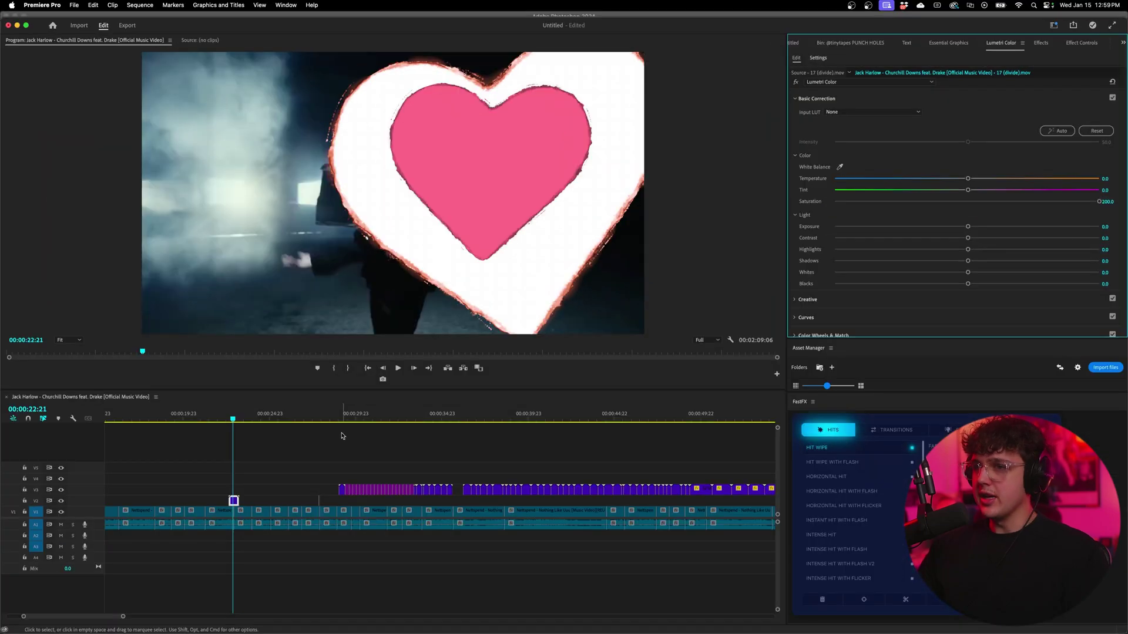
pyautogui.moveTo(344, 418); pyautogui.dragTo(636, 422)
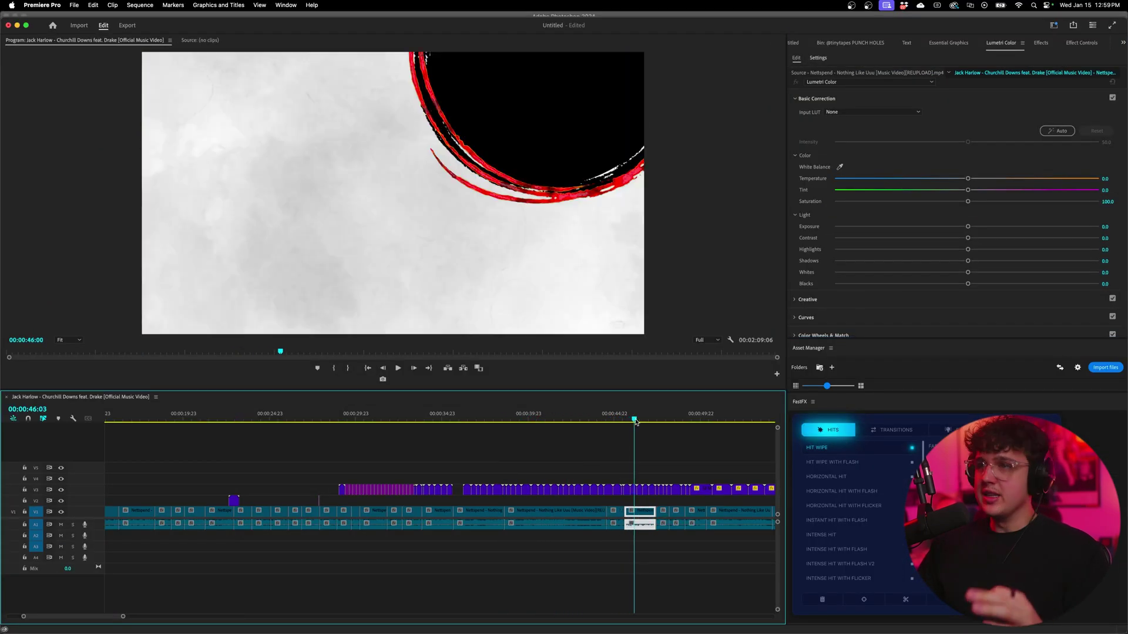